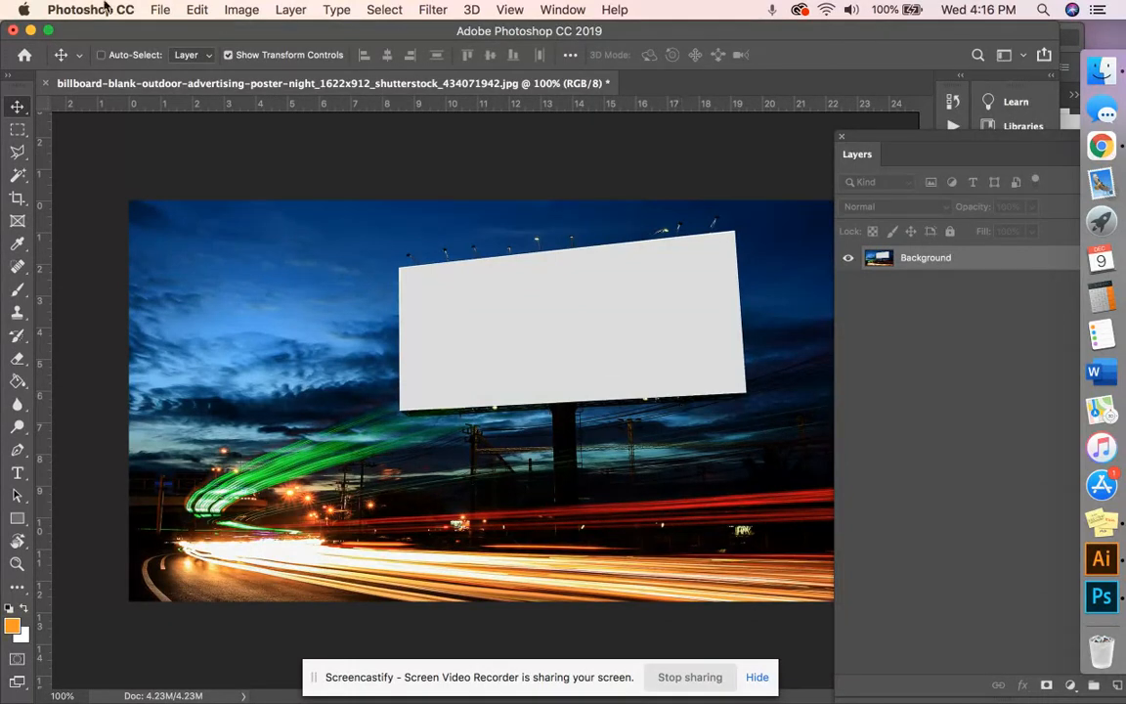
- Place the file Practice Logo Graphic Design 2.ai as an embedded object in the billboard image, cropped to its bounding box
click(157, 12)
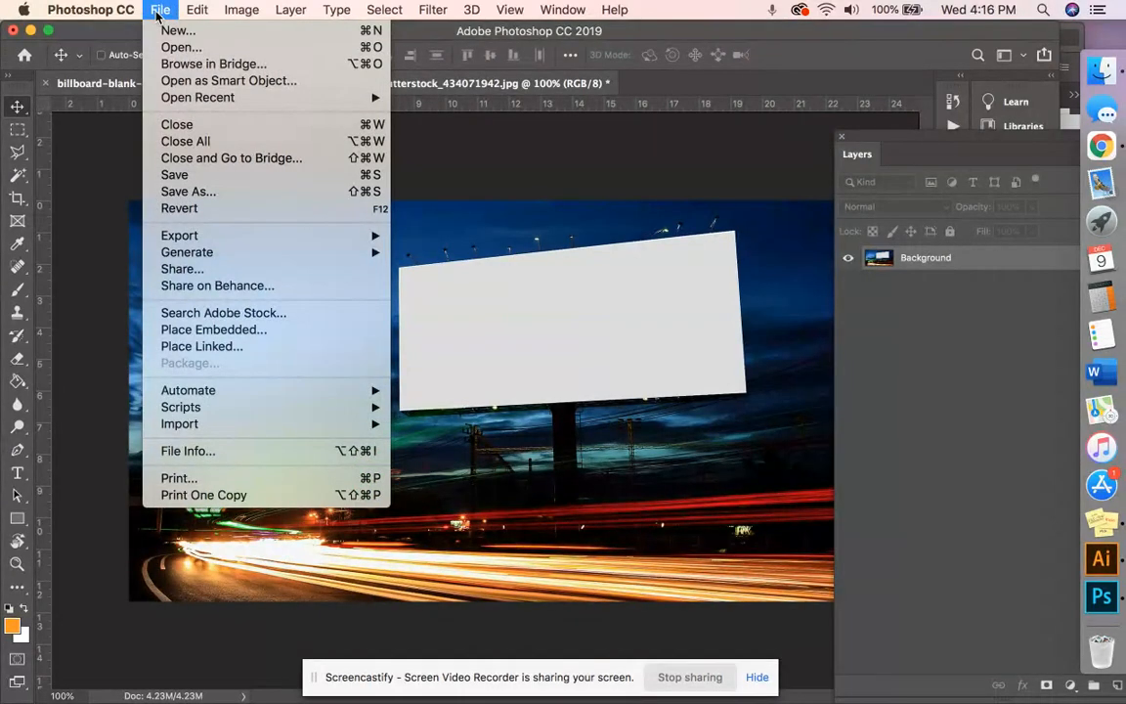
click(205, 337)
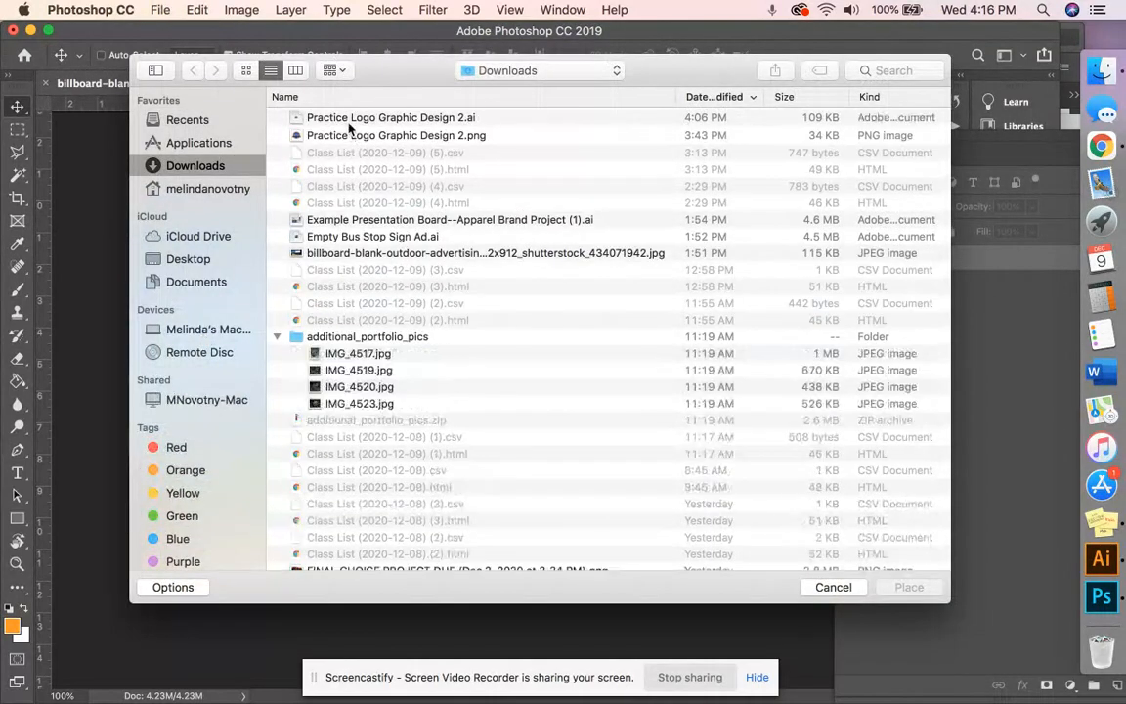
click(350, 121)
double_click(350, 121)
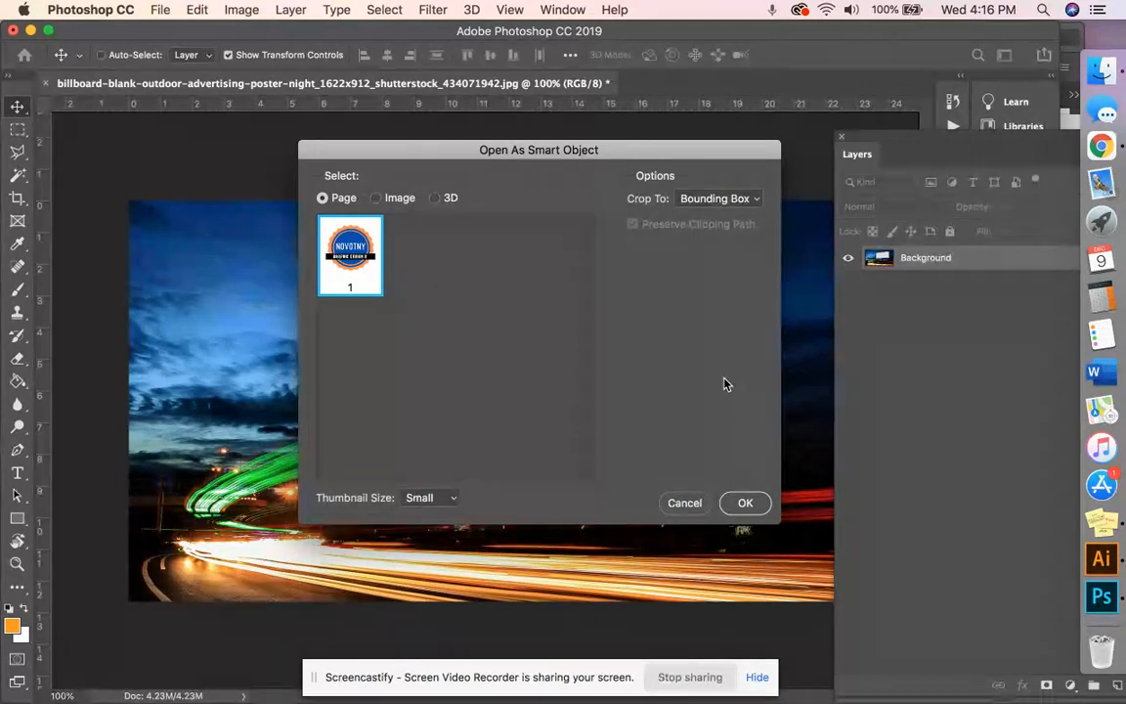
click(745, 502)
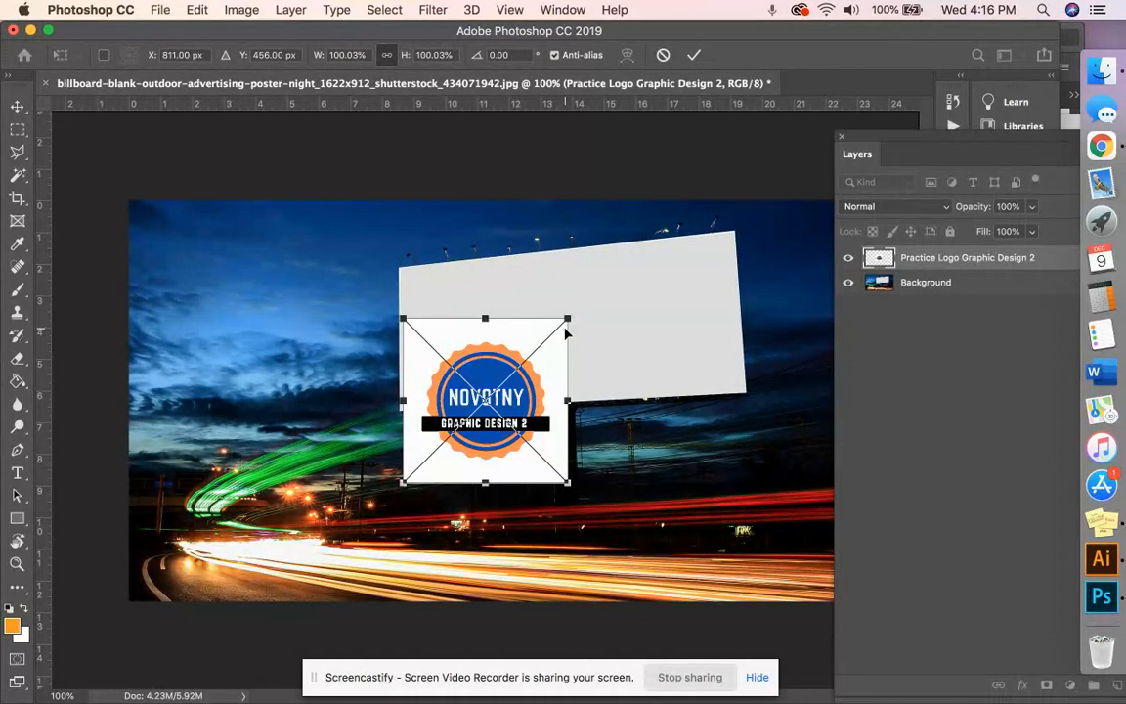
key(Return)
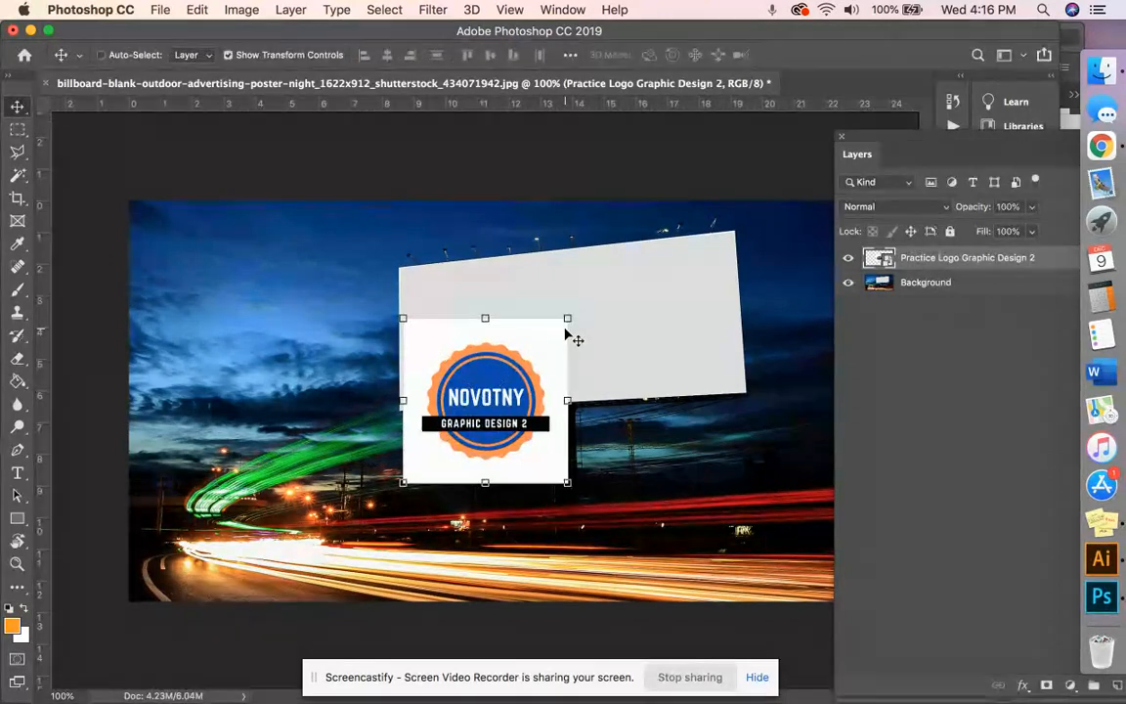
- Move the placed logo up onto the blank billboard and scale it to about 108.5%
drag(565, 330, 567, 286)
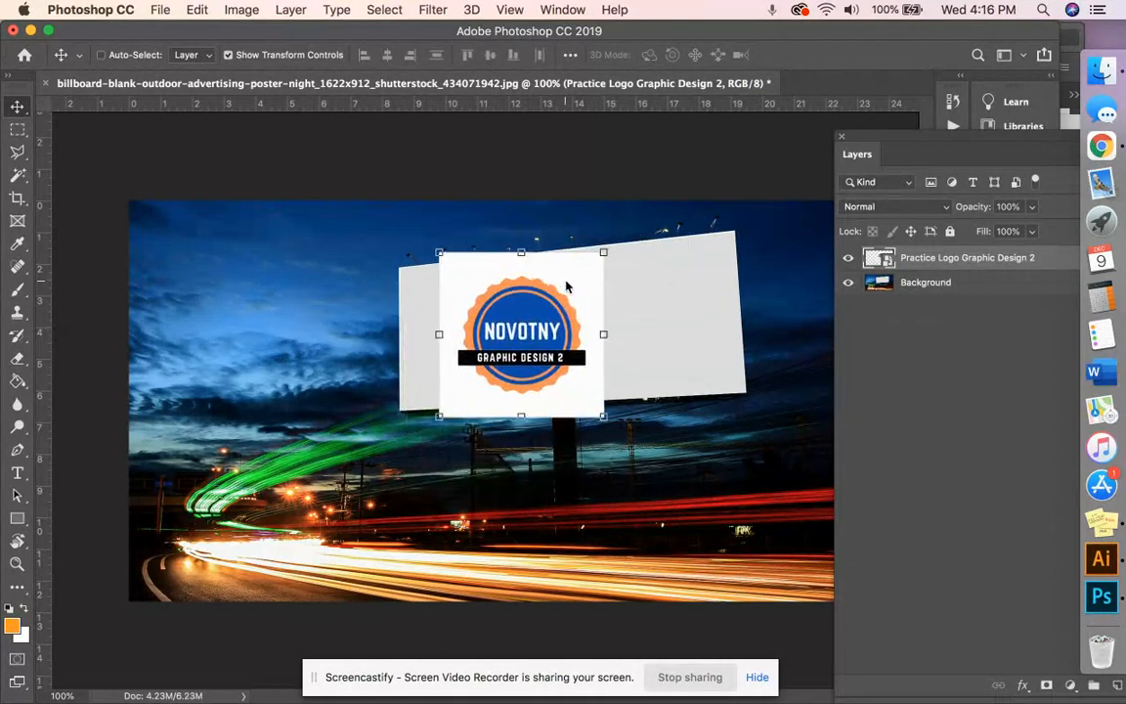
mouse_move(603, 252)
mouse_down()
mouse_move(568, 283)
mouse_move(595, 231)
mouse_move(620, 219)
mouse_move(617, 239)
mouse_up()
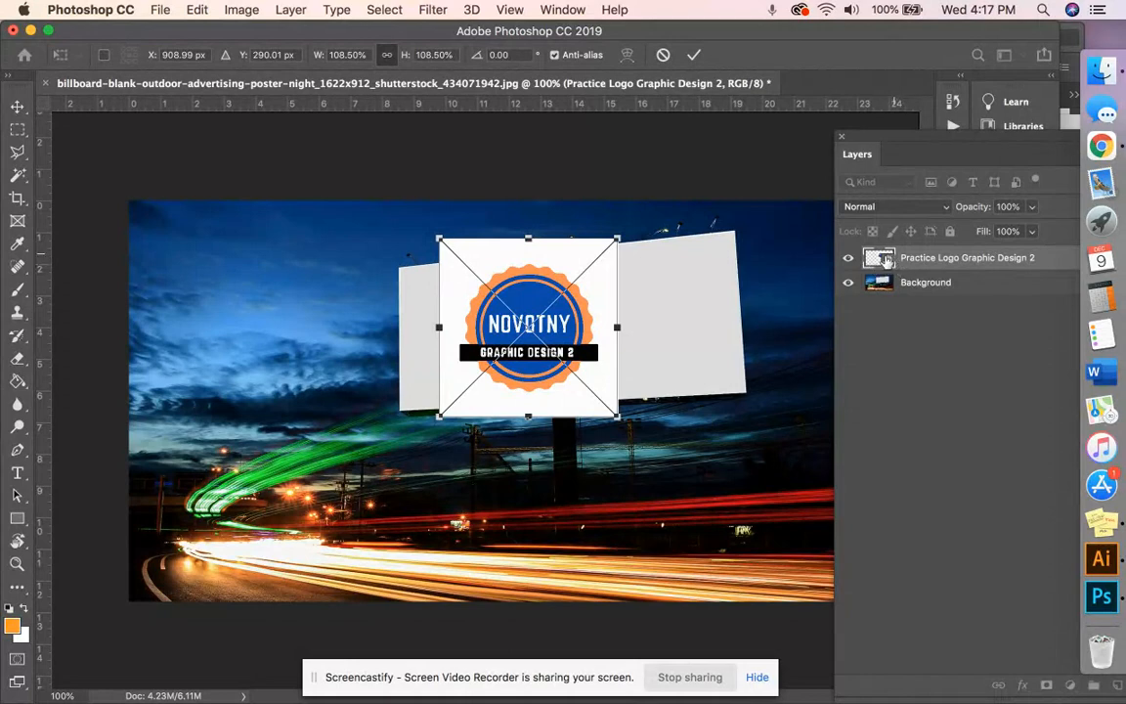
click(294, 10)
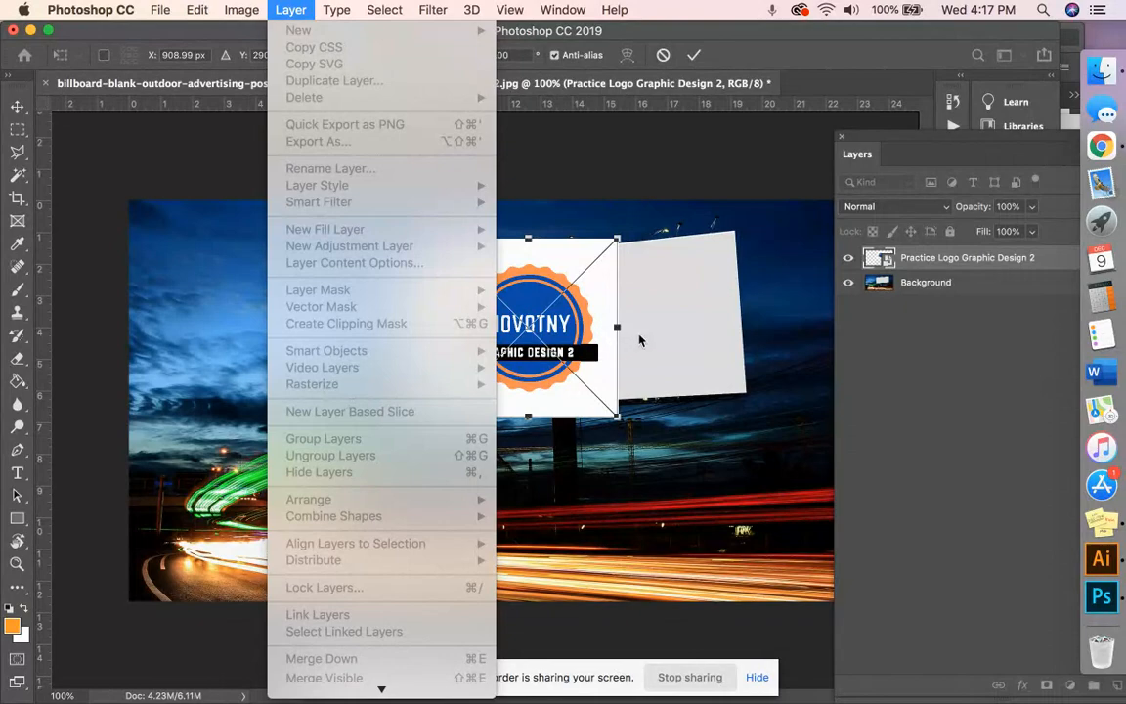
click(515, 294)
key(Return)
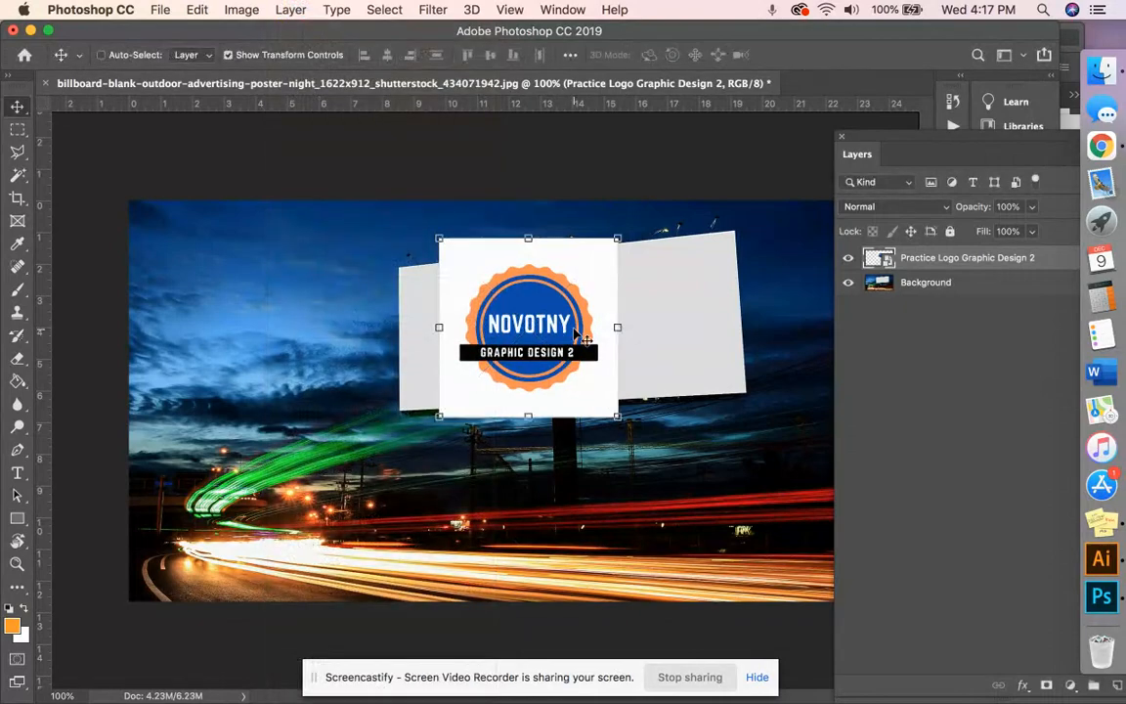
- Rasterize all layers, including the placed logo
click(291, 10)
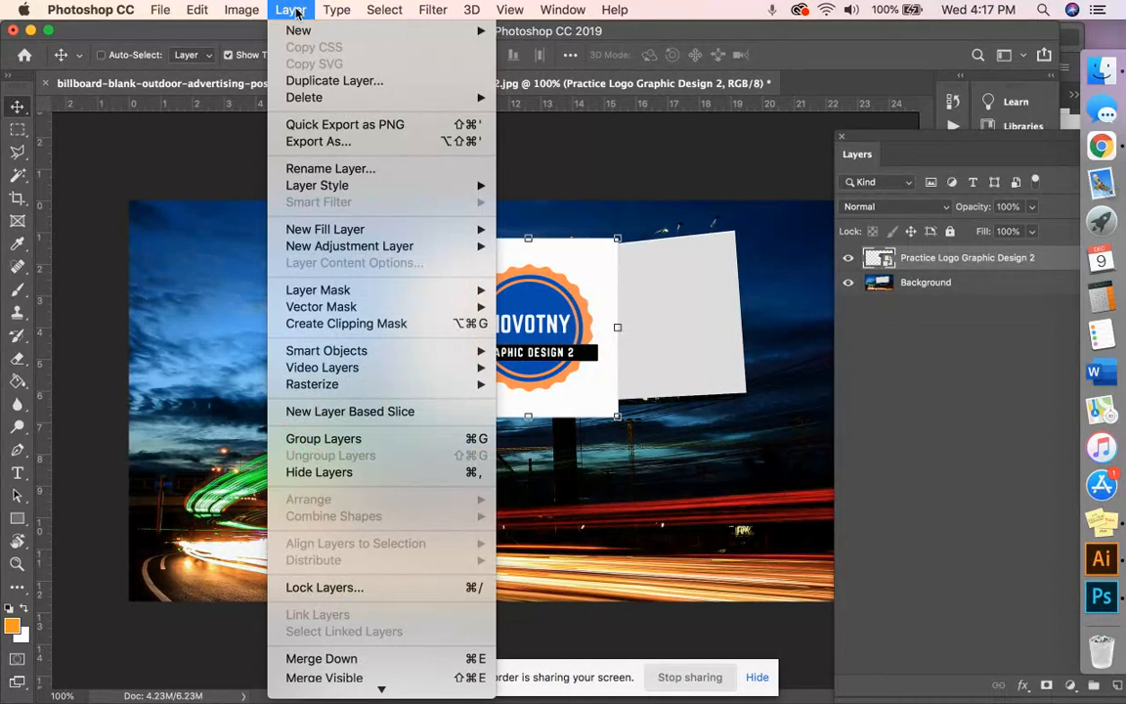
mouse_move(351, 390)
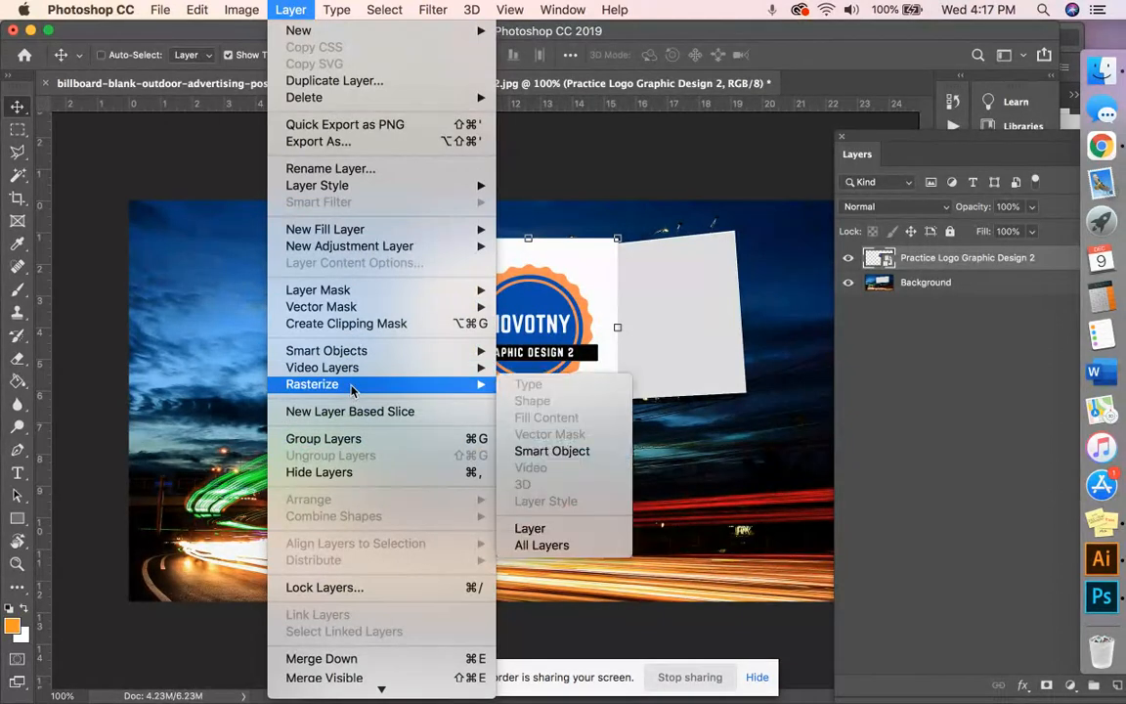
click(534, 545)
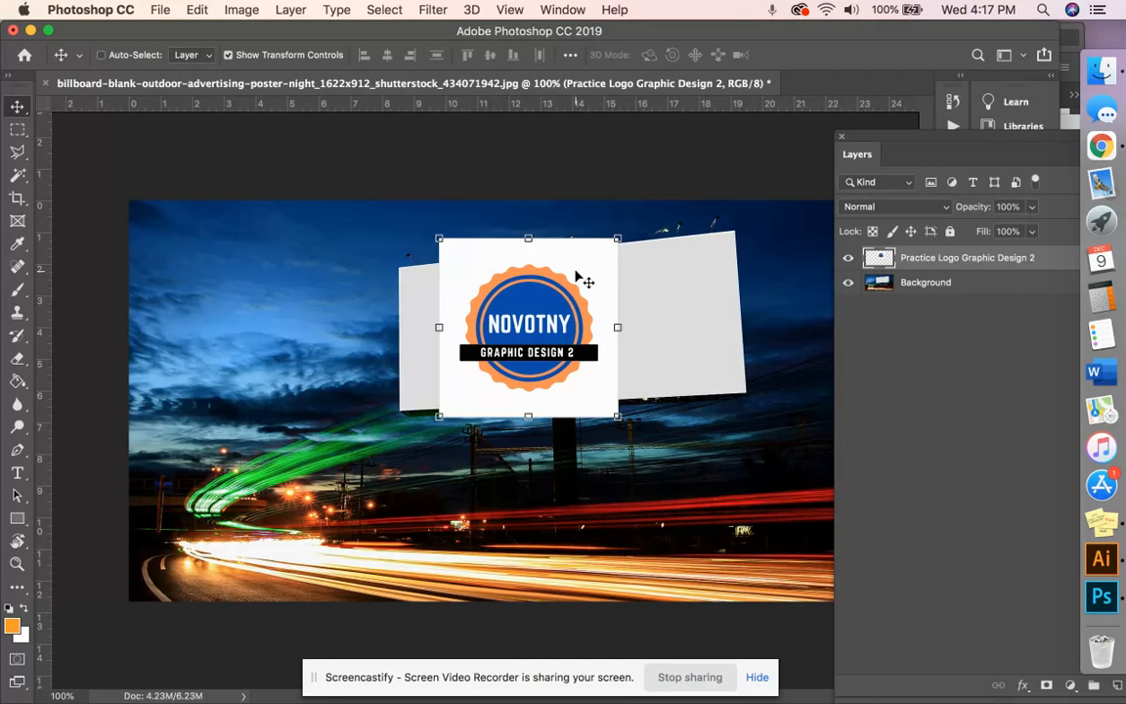
- Skew the logo layer by its corners so its top, bottom and right edges follow the billboard's perspective, and apply the transformation
click(199, 12)
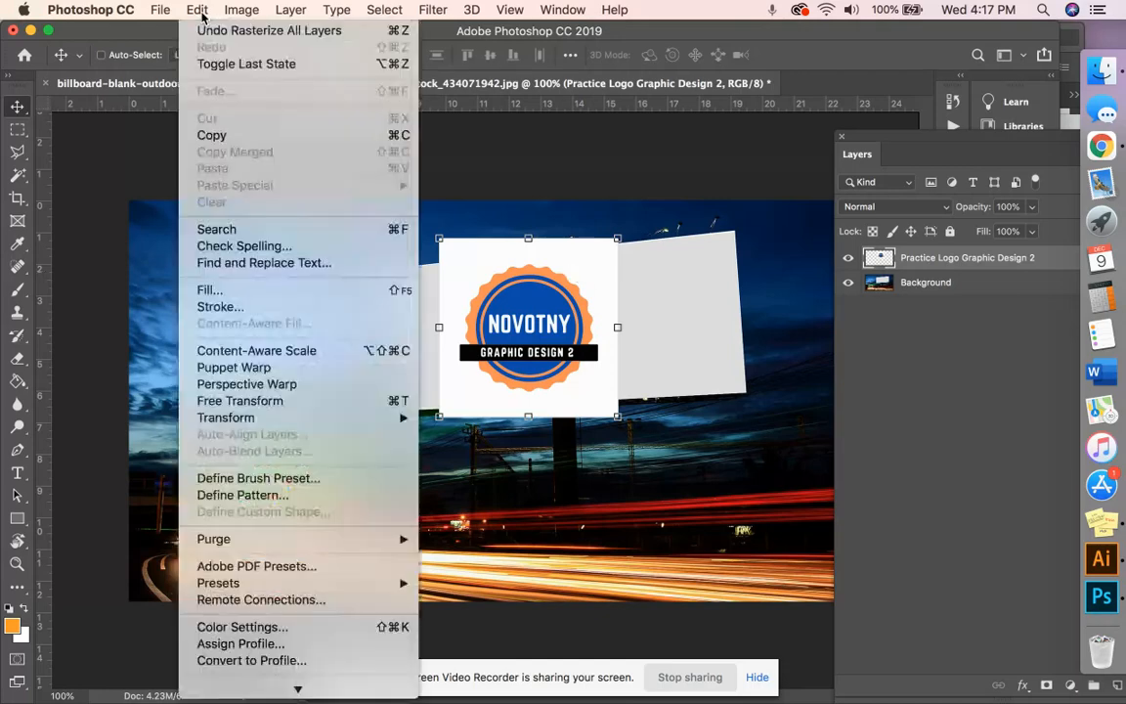
mouse_move(239, 417)
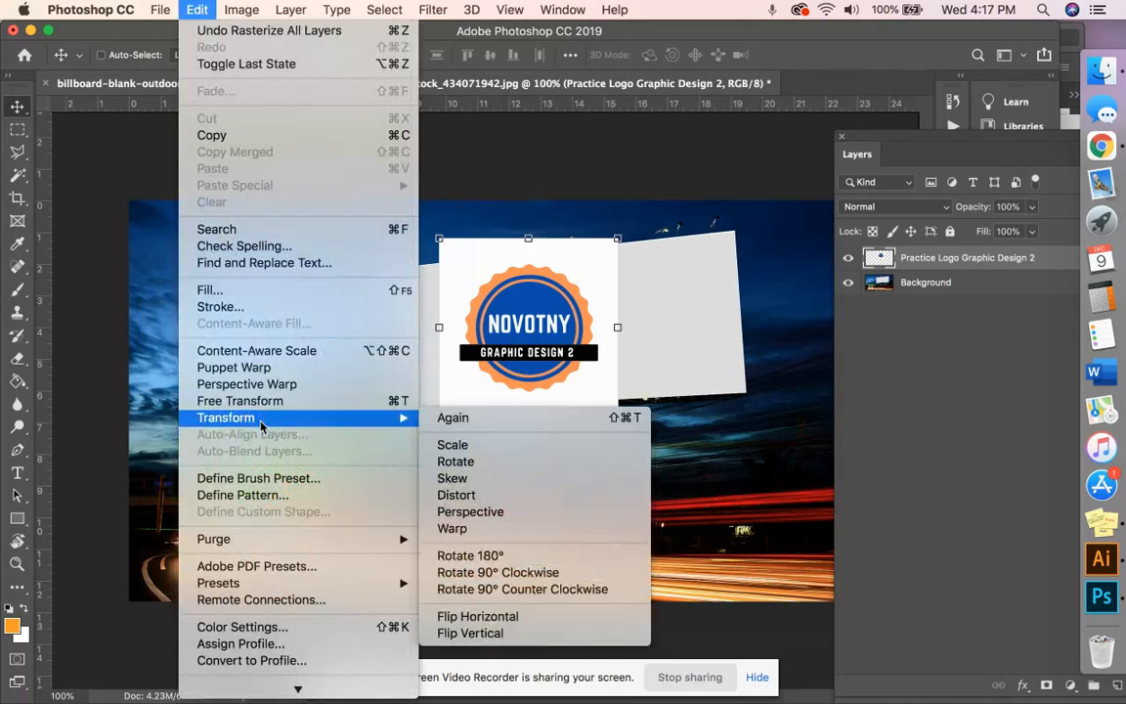
click(452, 478)
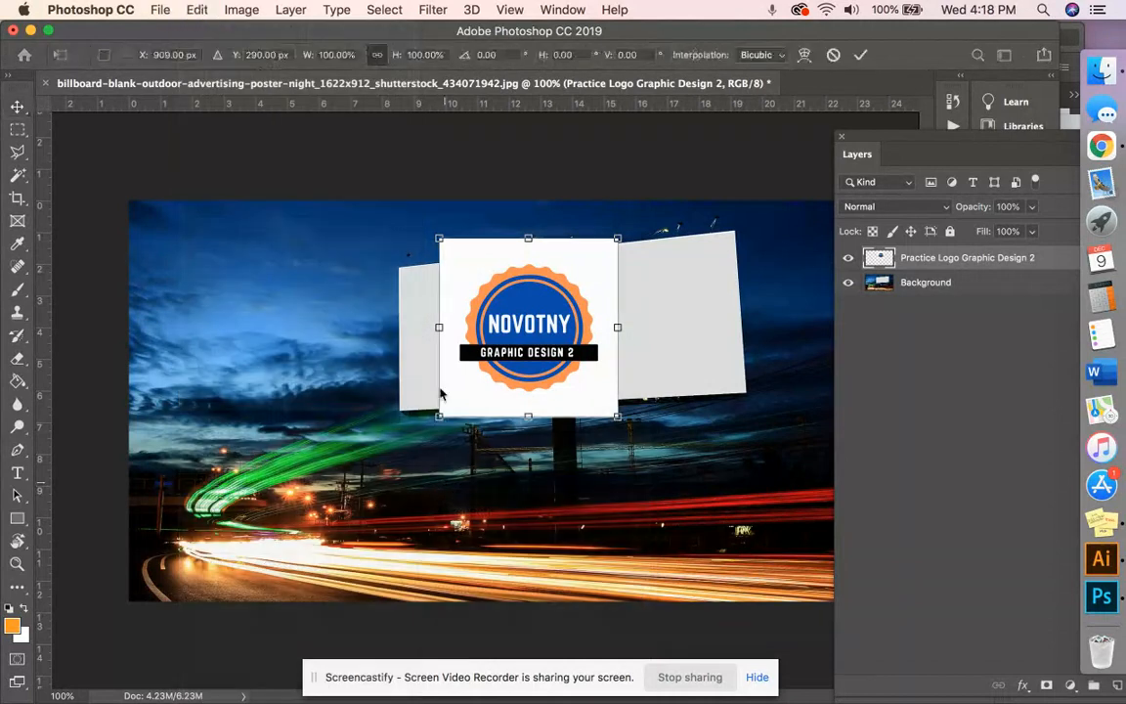
drag(442, 242, 440, 262)
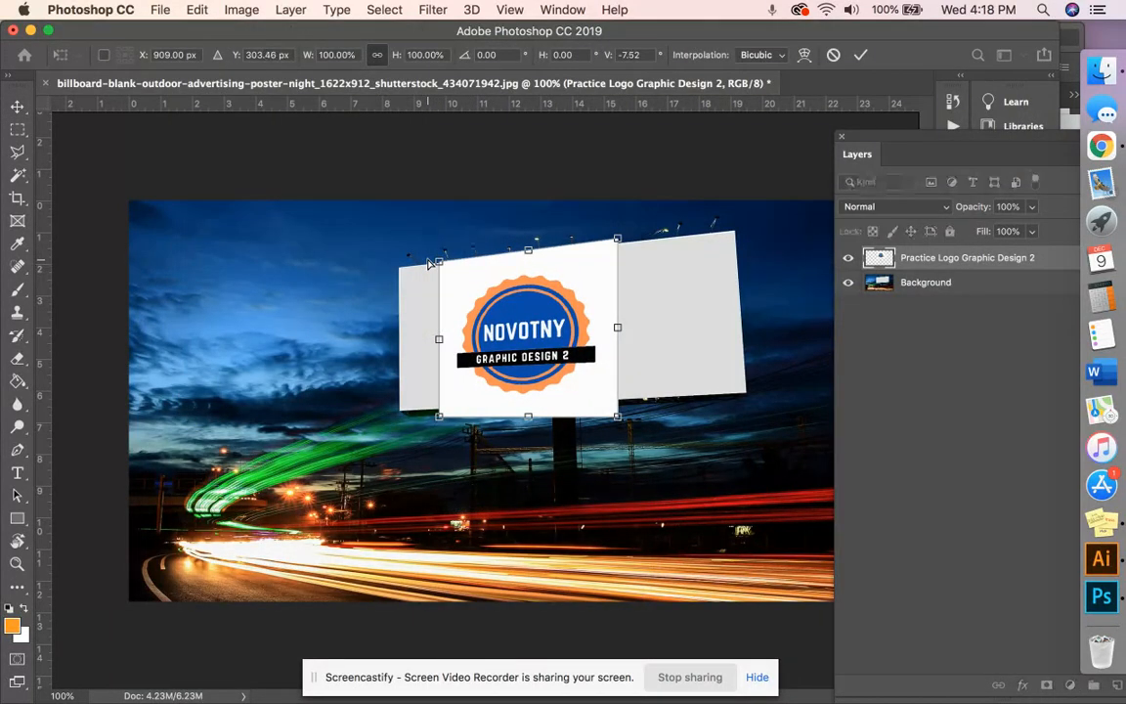
drag(439, 416, 439, 412)
drag(617, 417, 617, 401)
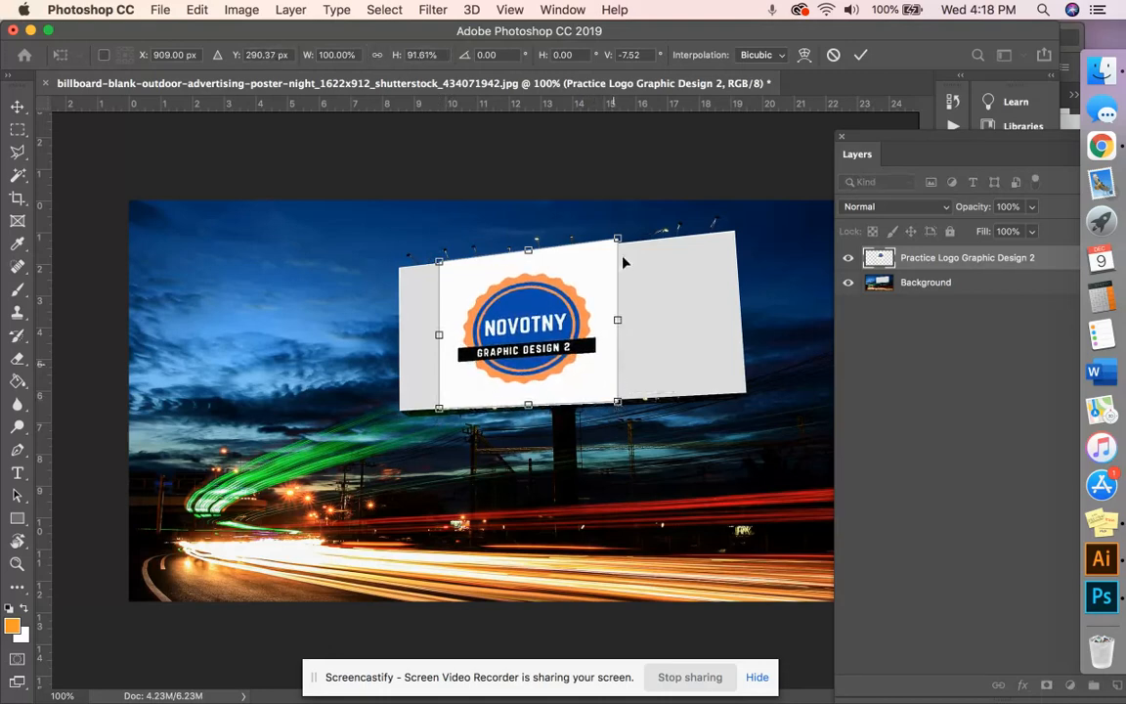
drag(618, 241, 588, 241)
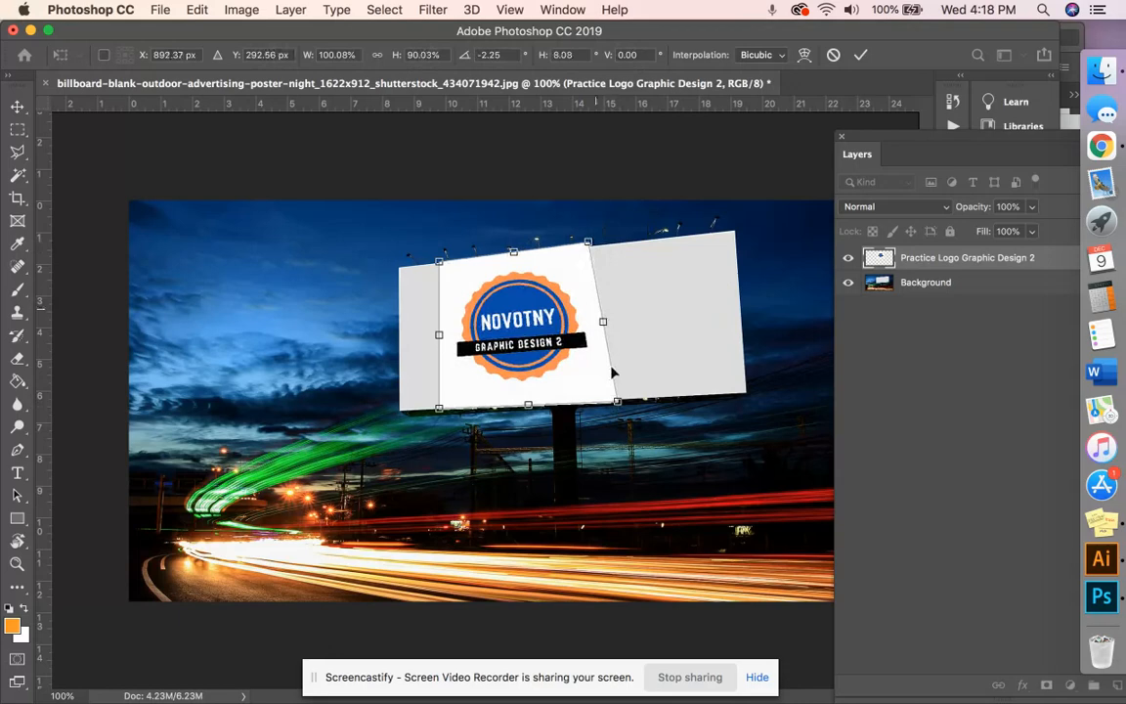
drag(617, 399, 595, 403)
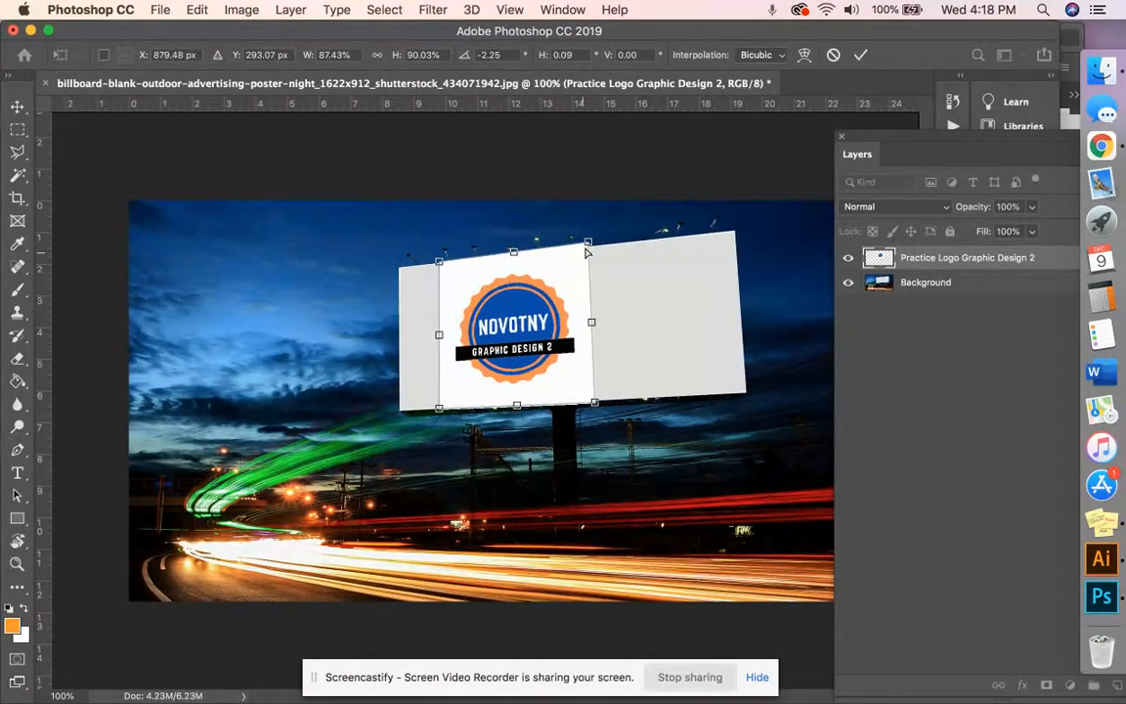
drag(588, 245, 587, 251)
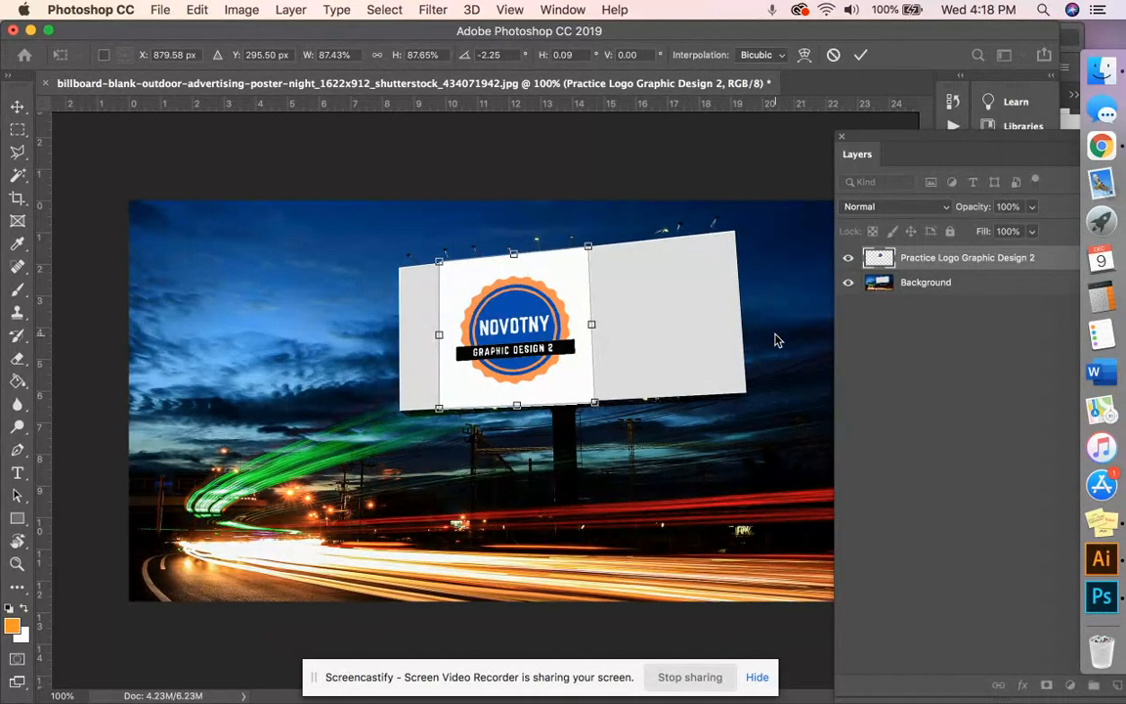
key(Return)
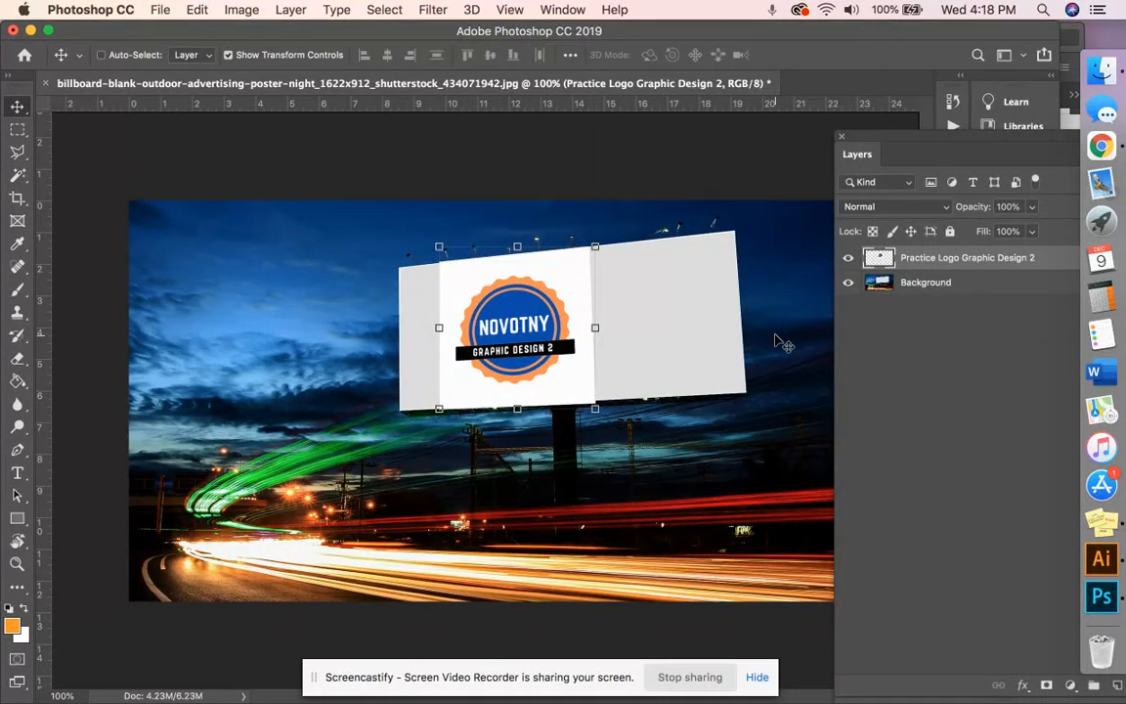
- Select the white background around the logo with the Magic Wand, delete it and deselect
key(super+equal)
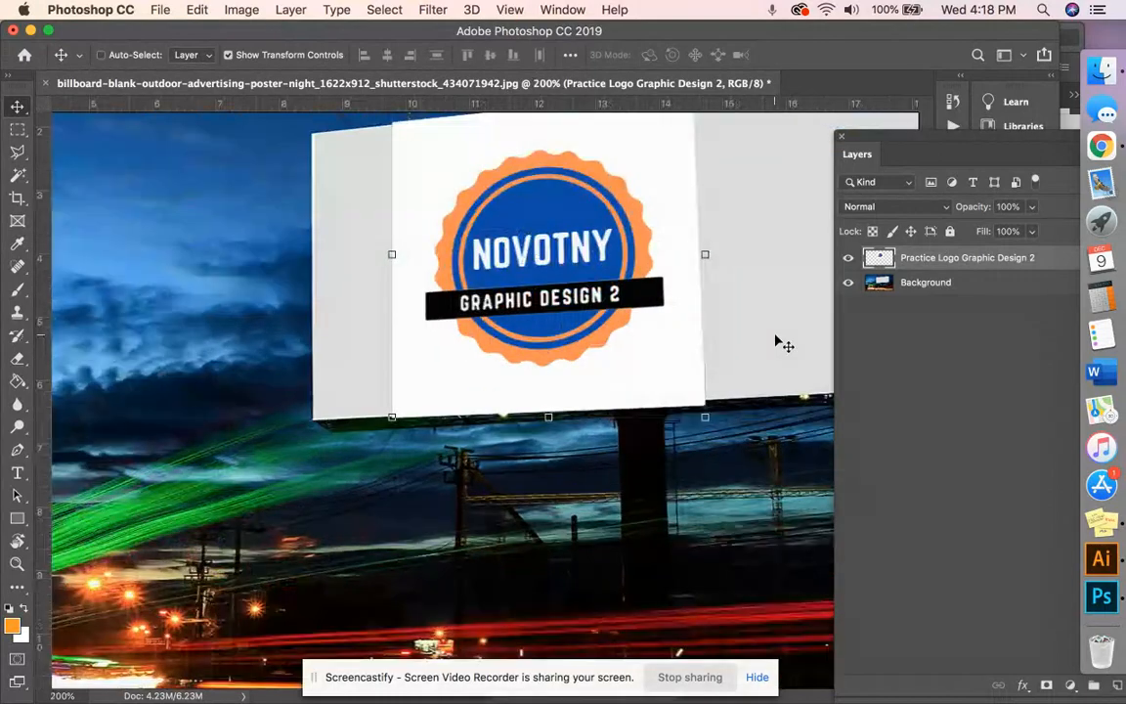
scroll(531, 303, up, 4)
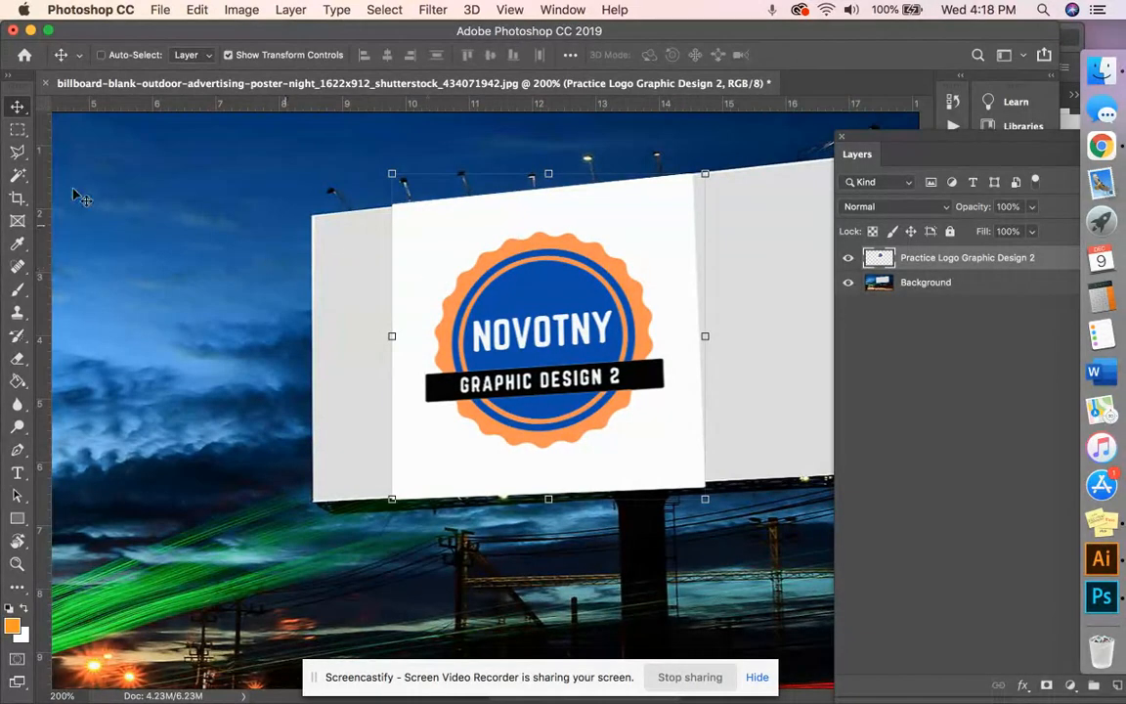
click(18, 178)
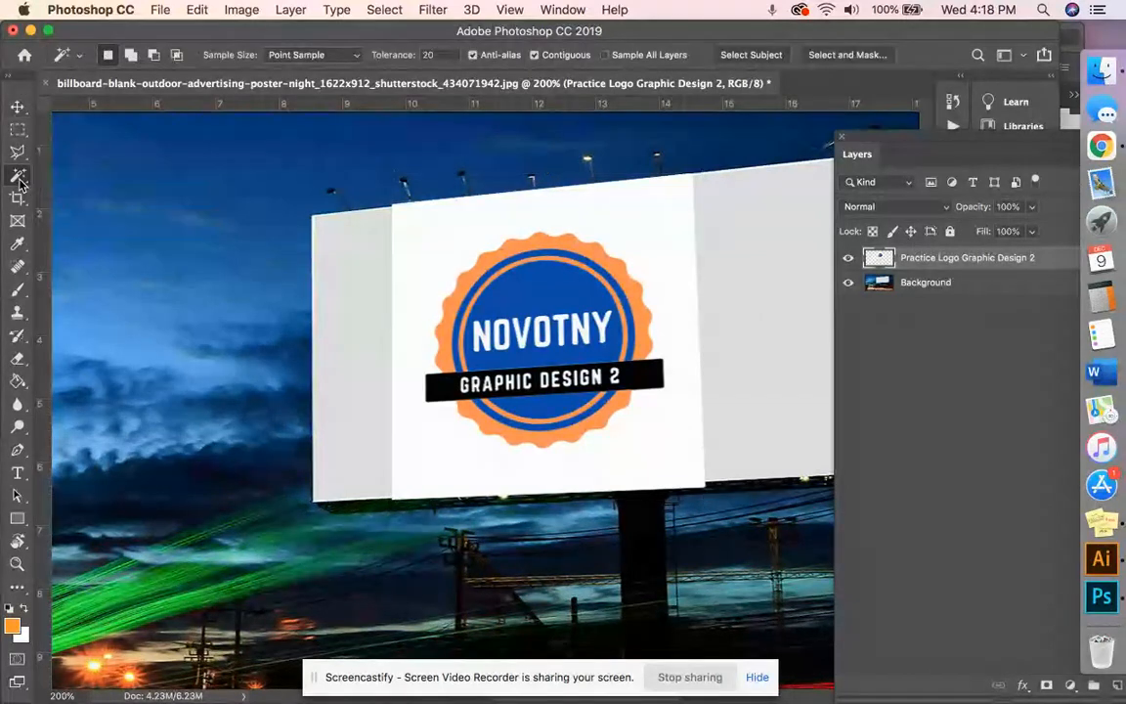
click(424, 245)
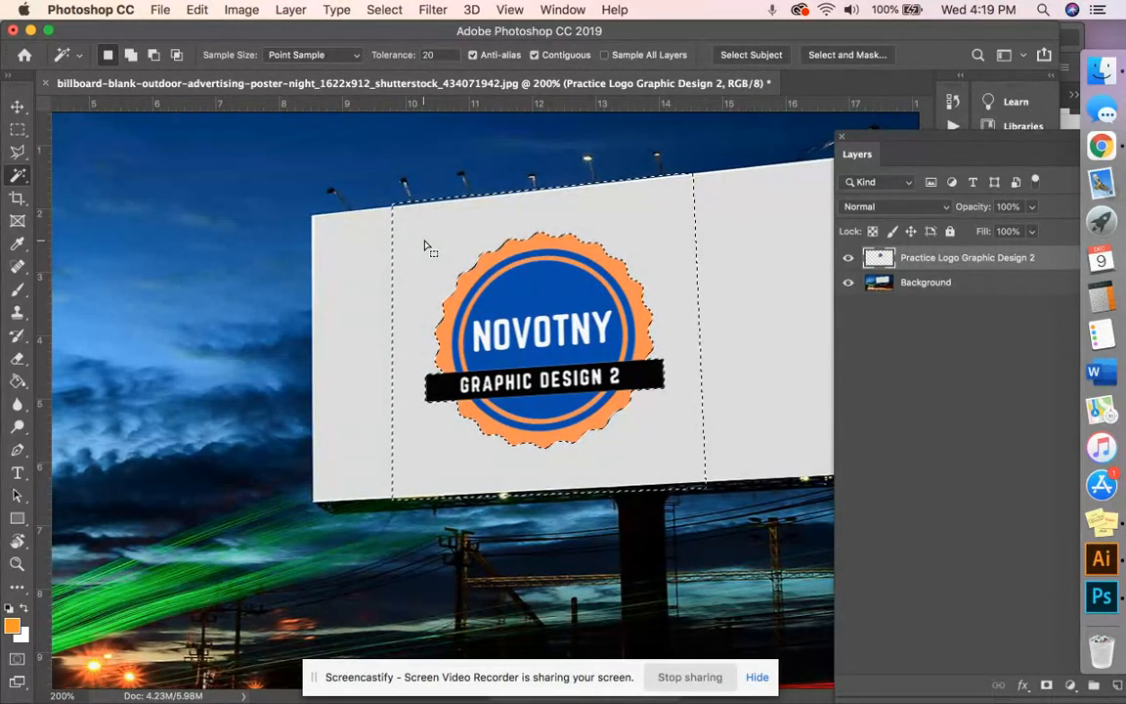
key(super+d)
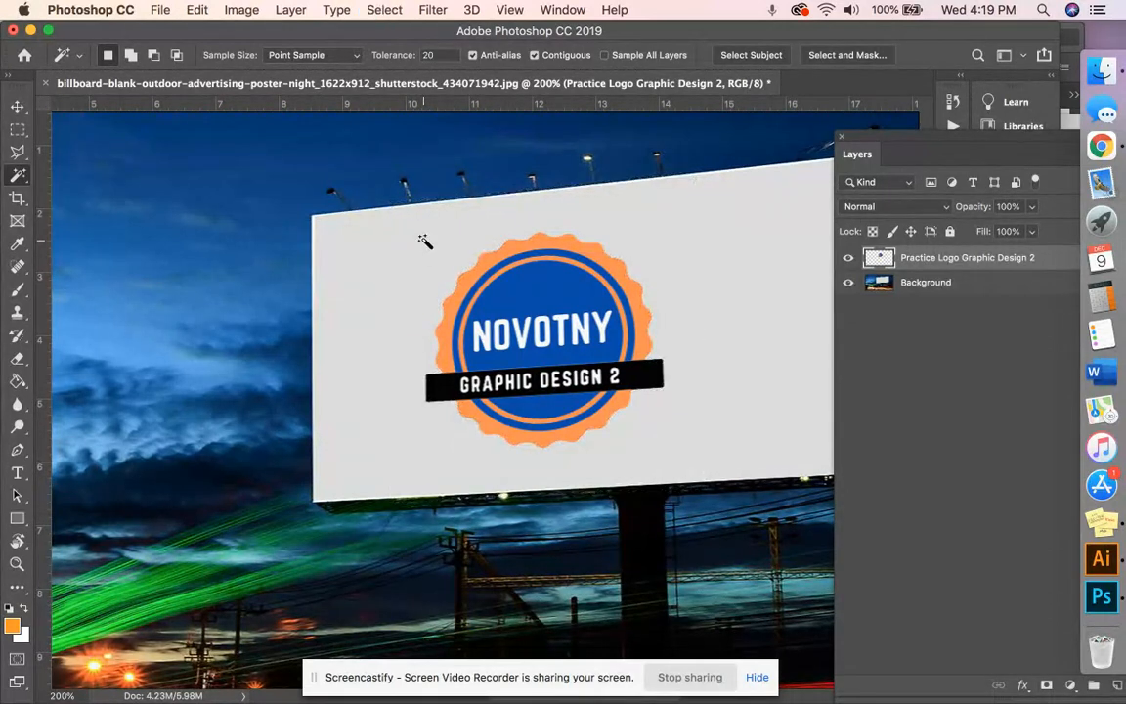
key(super+z)
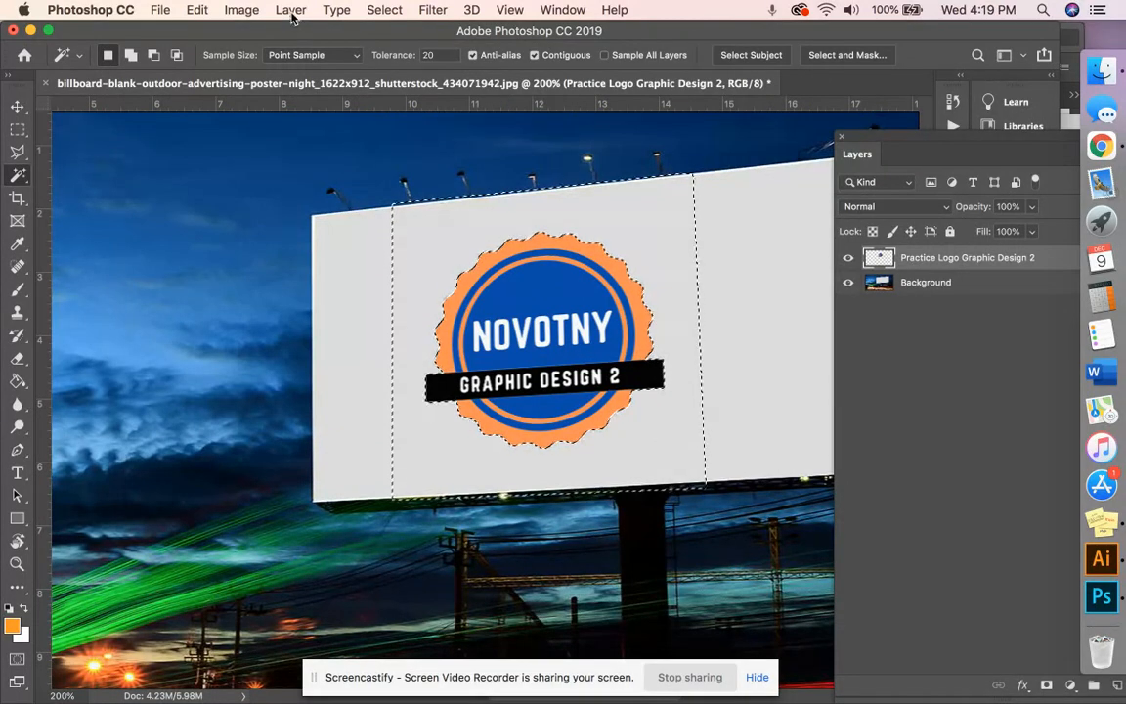
click(384, 10)
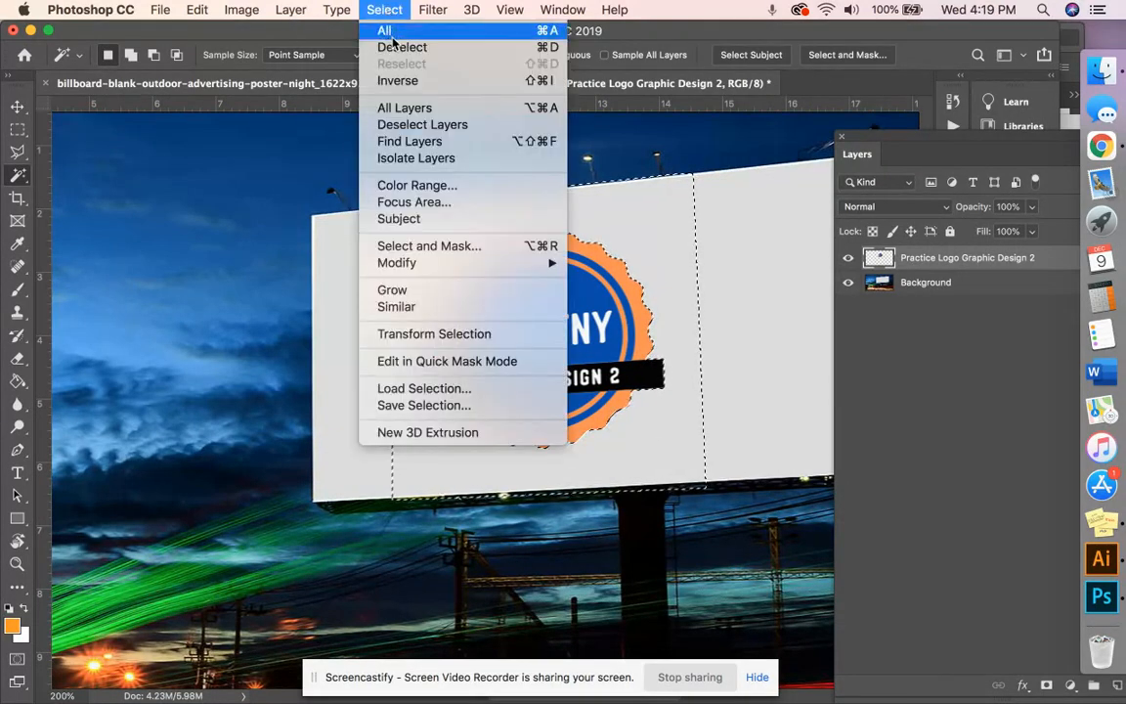
click(401, 47)
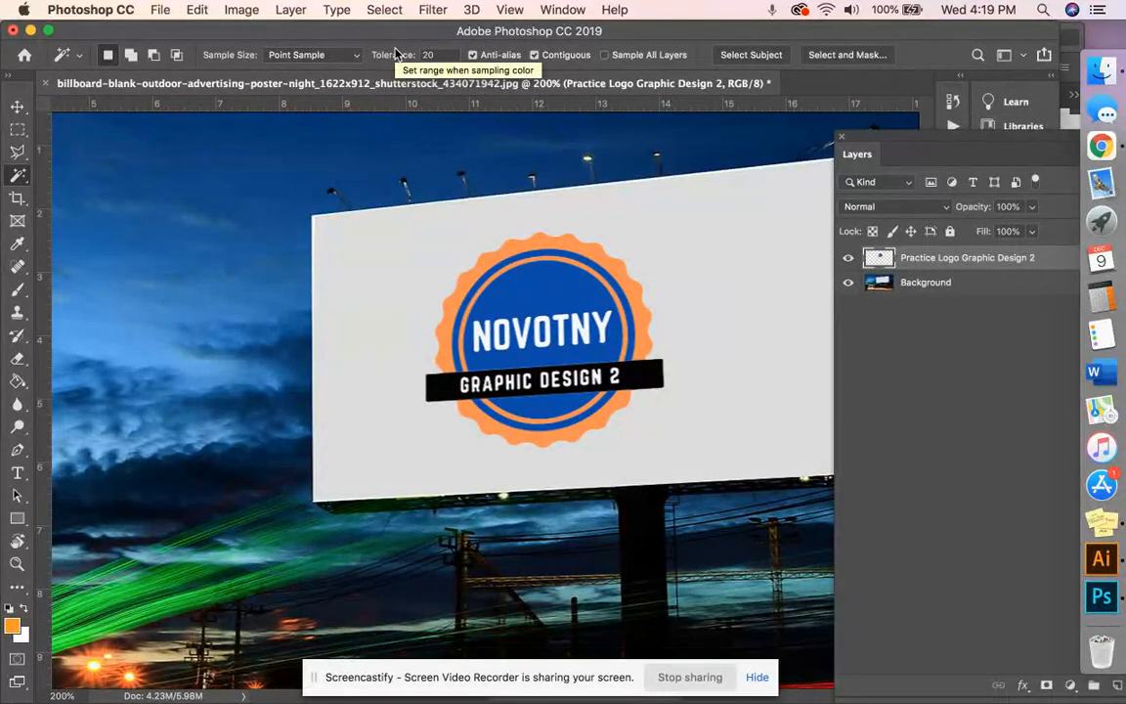
- Select the whole billboard face by outlining its four corners with the Polygonal Lasso
key(super+minus)
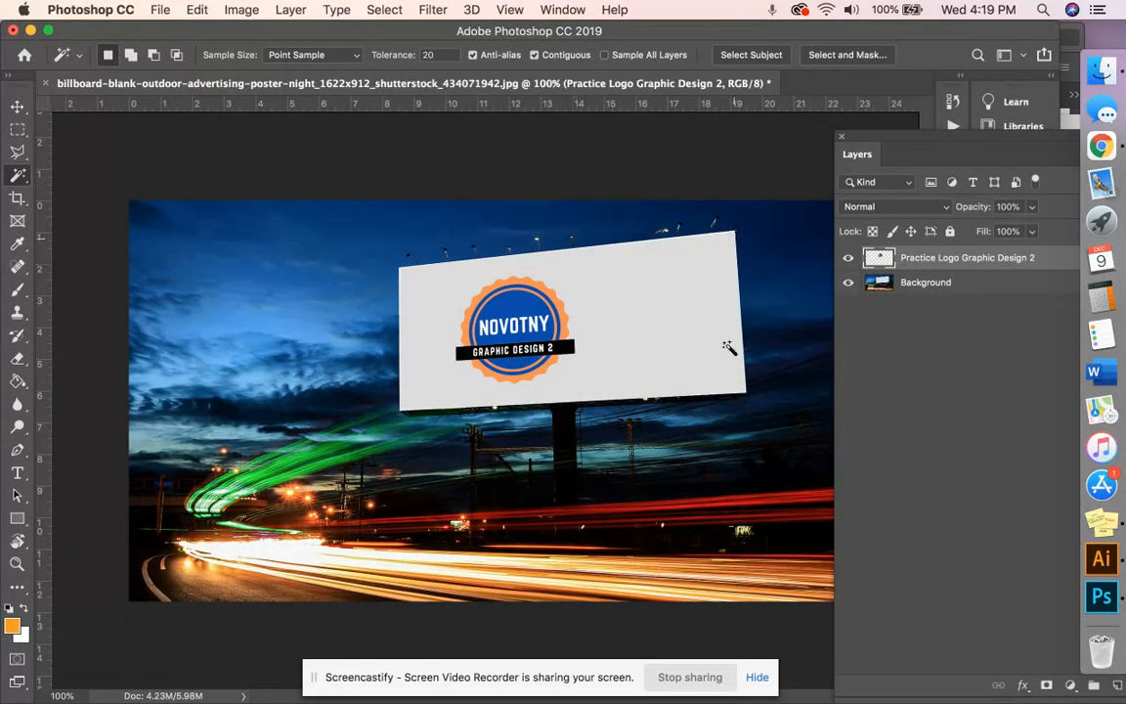
click(20, 155)
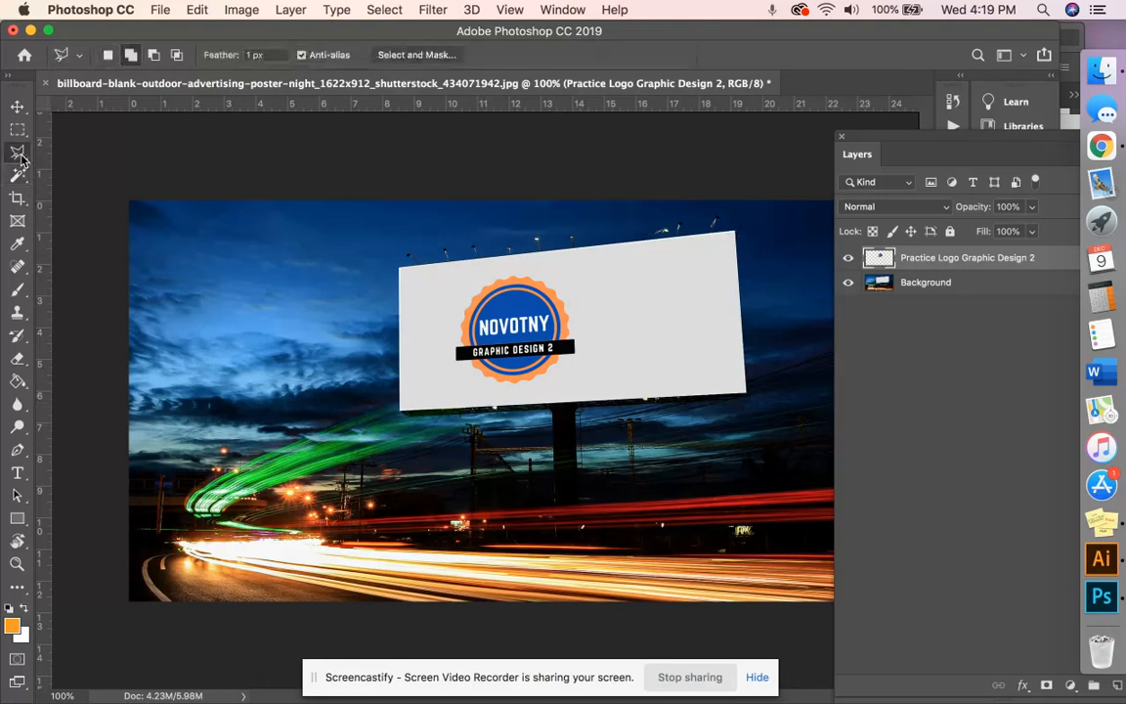
click(400, 267)
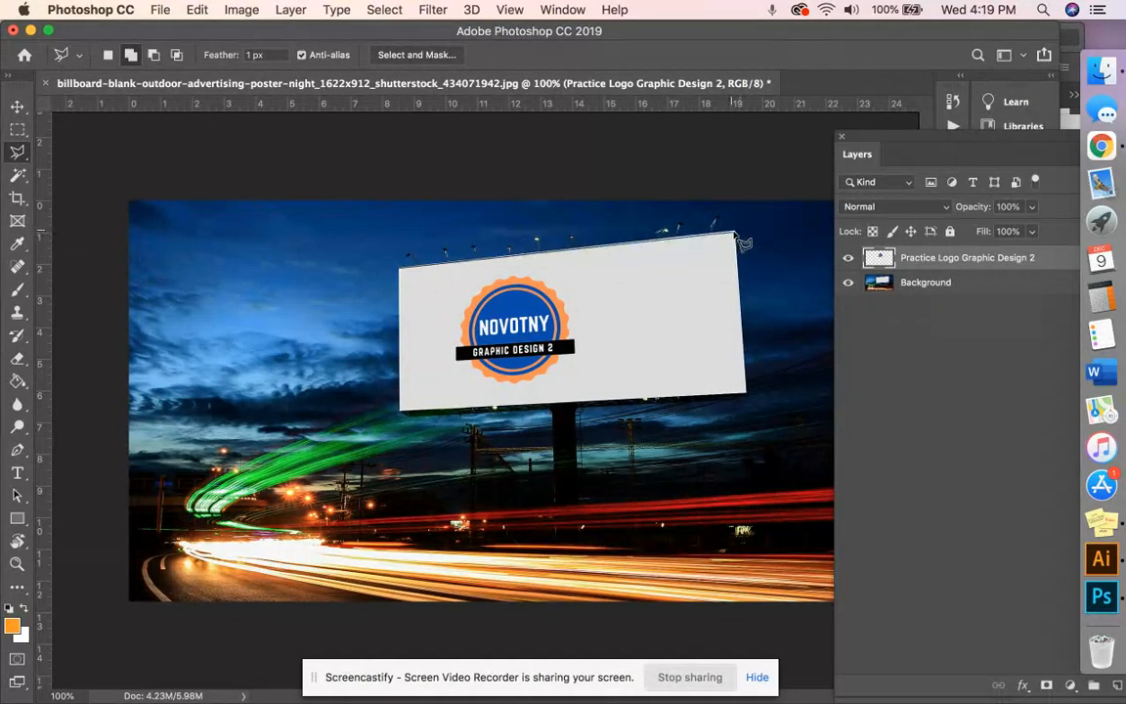
click(735, 235)
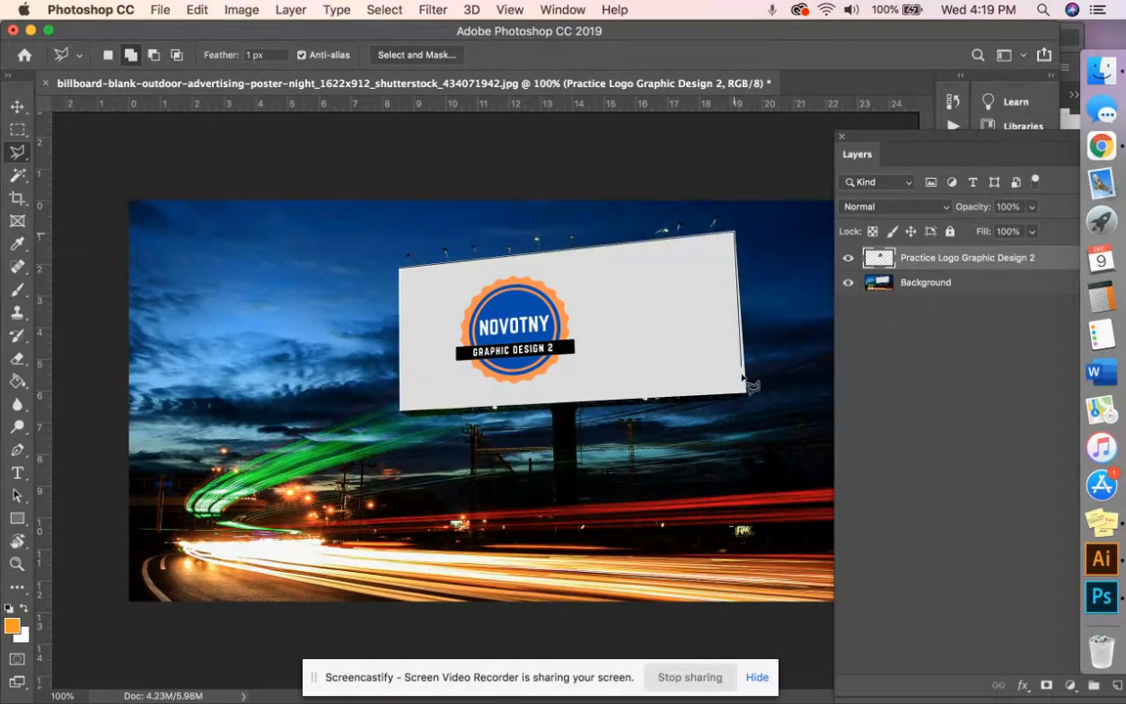
click(744, 395)
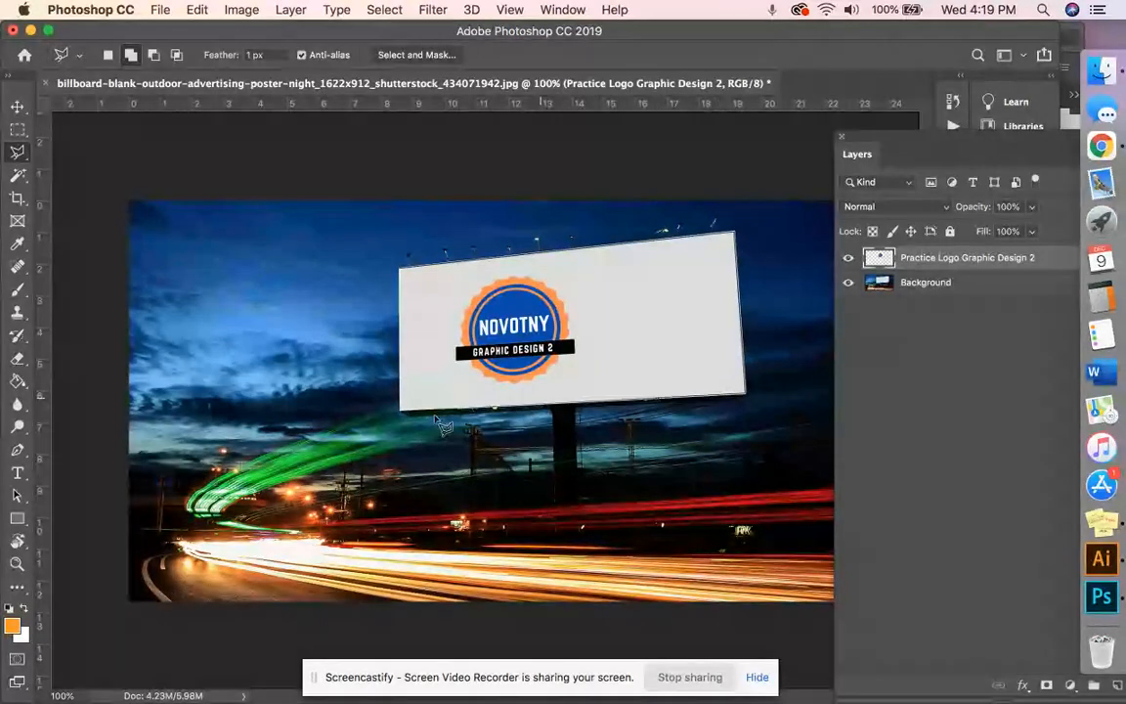
click(401, 410)
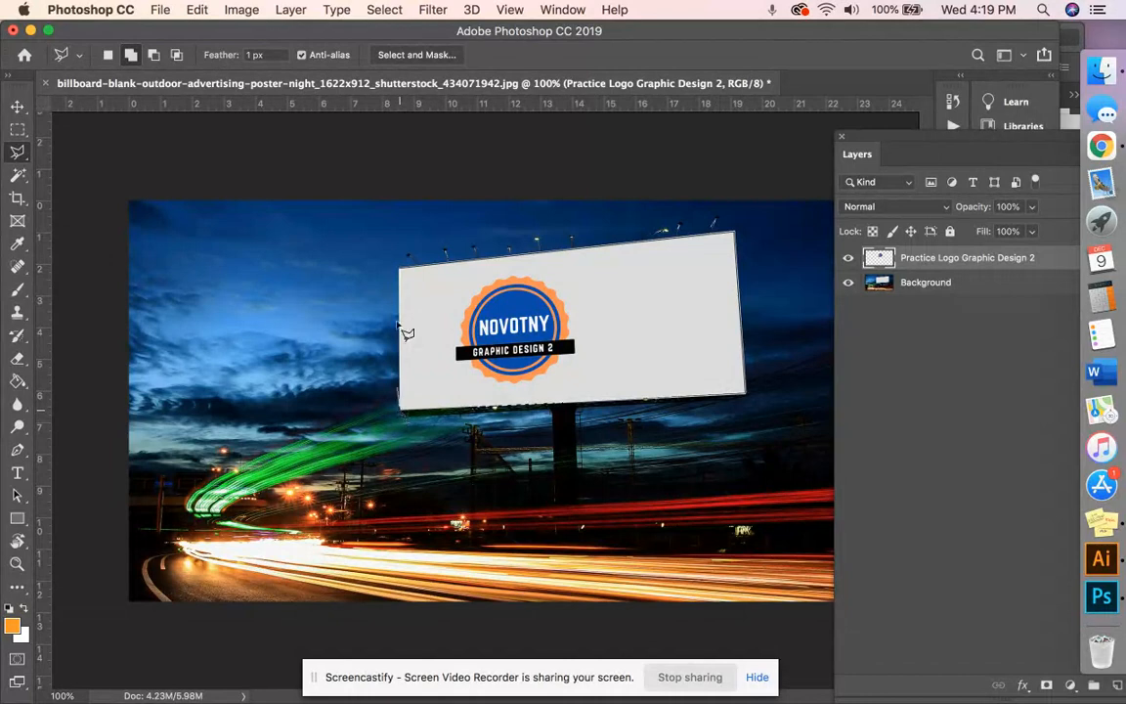
click(401, 273)
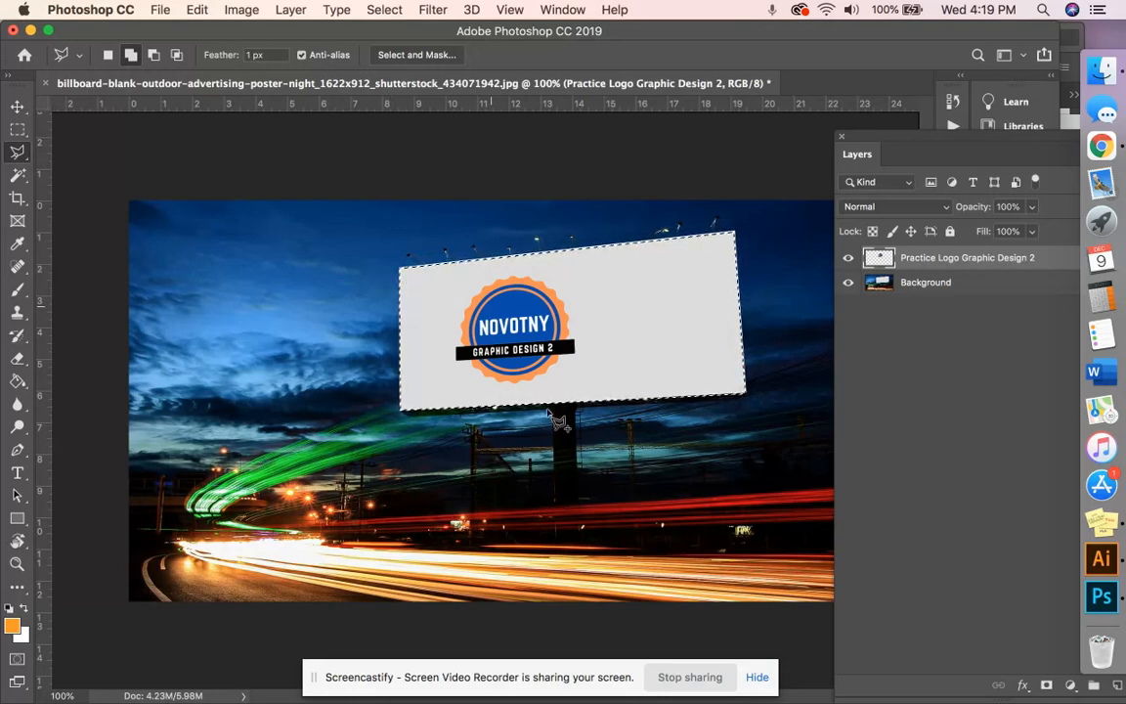
- Fill the selected billboard face around the logo with gray 666666 using the Paint Bucket
click(13, 627)
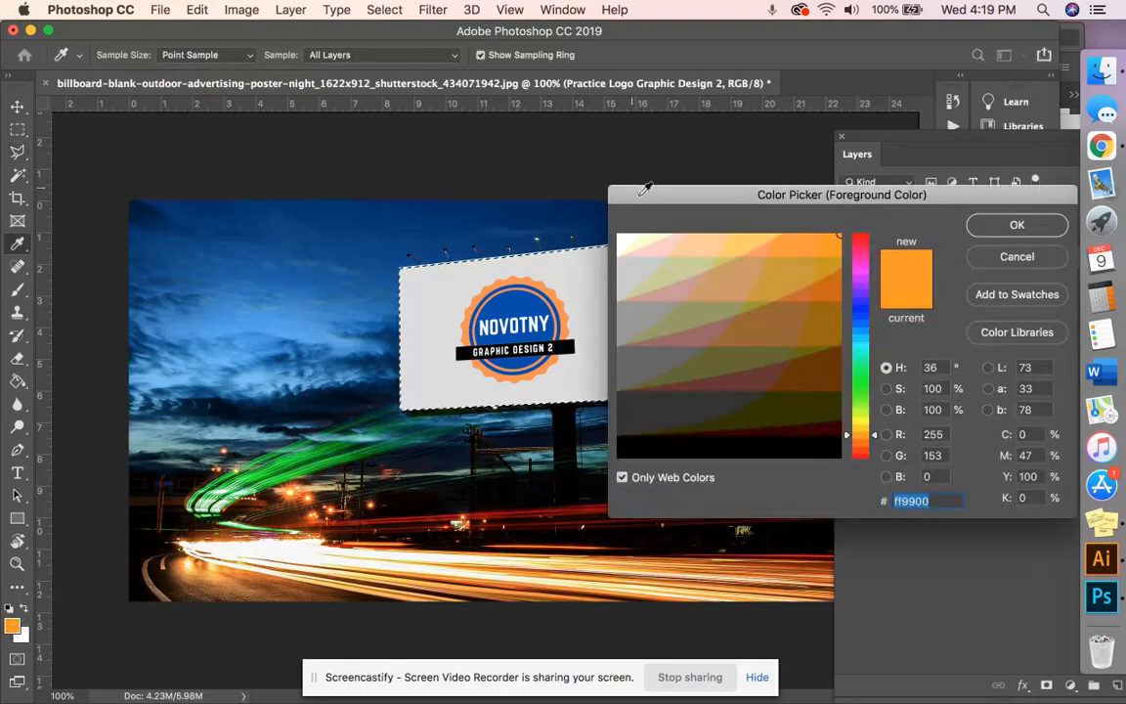
click(642, 366)
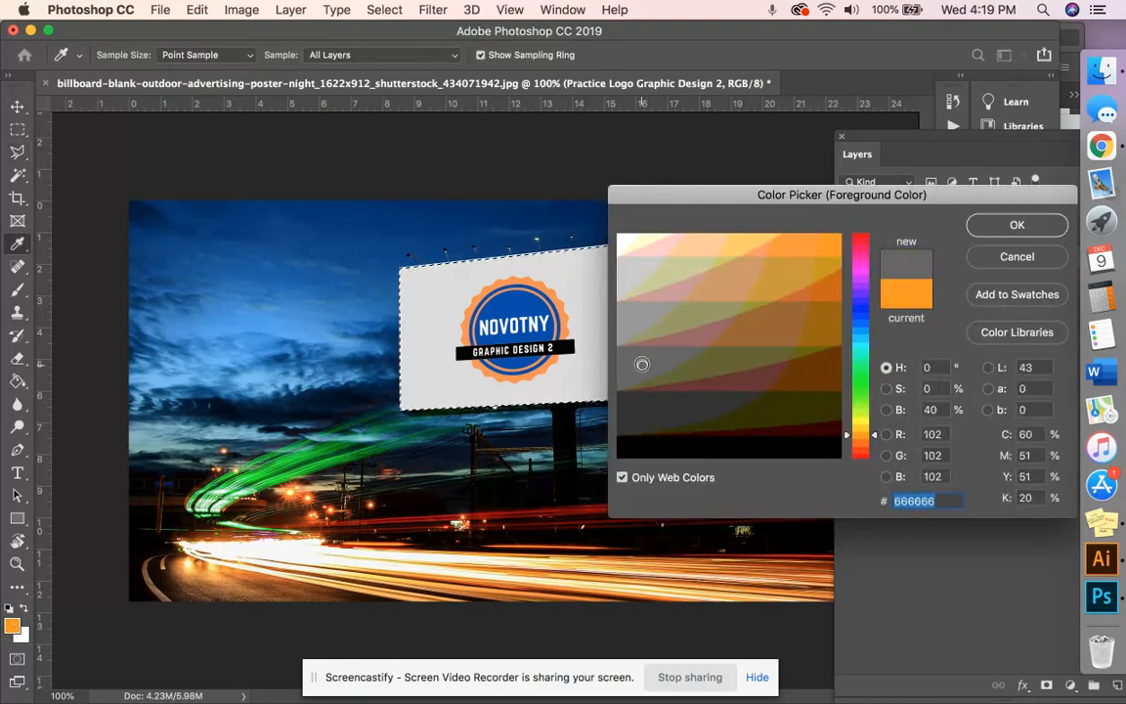
click(1016, 227)
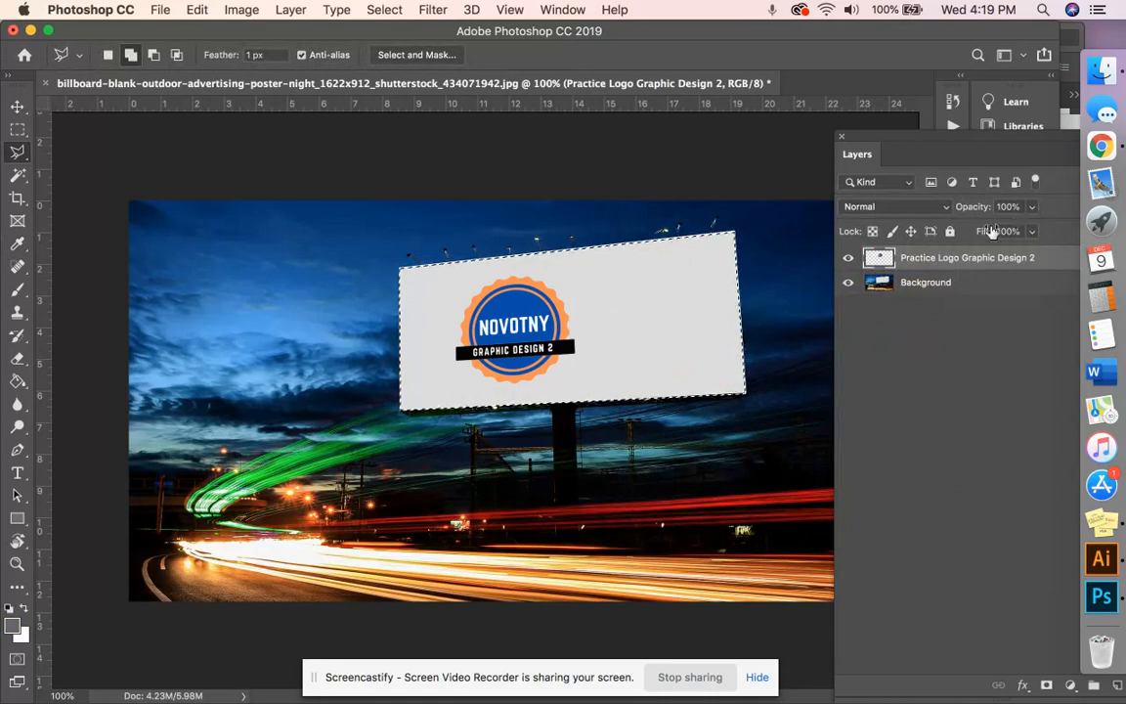
click(16, 383)
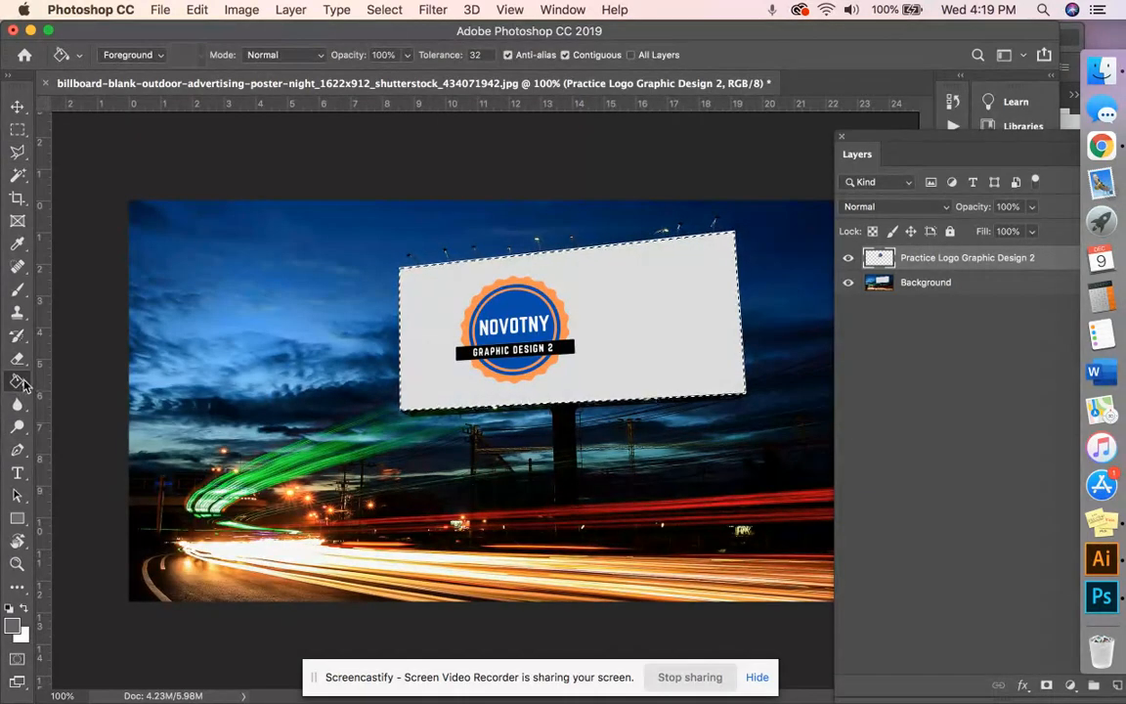
click(17, 384)
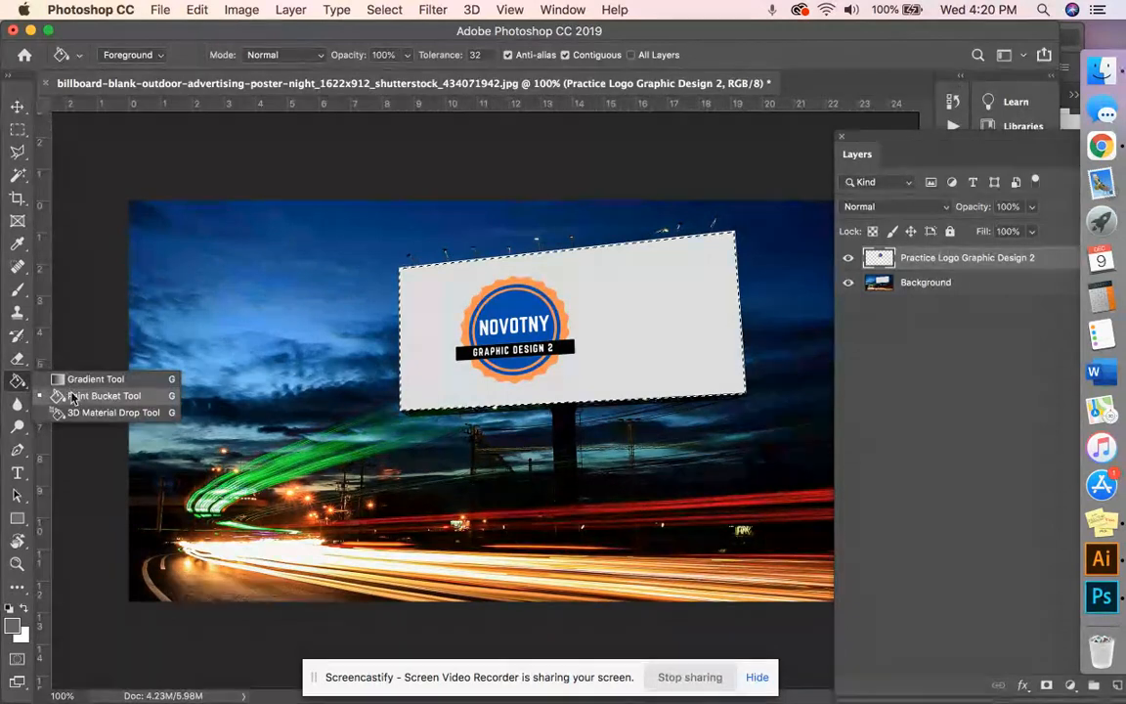
click(70, 395)
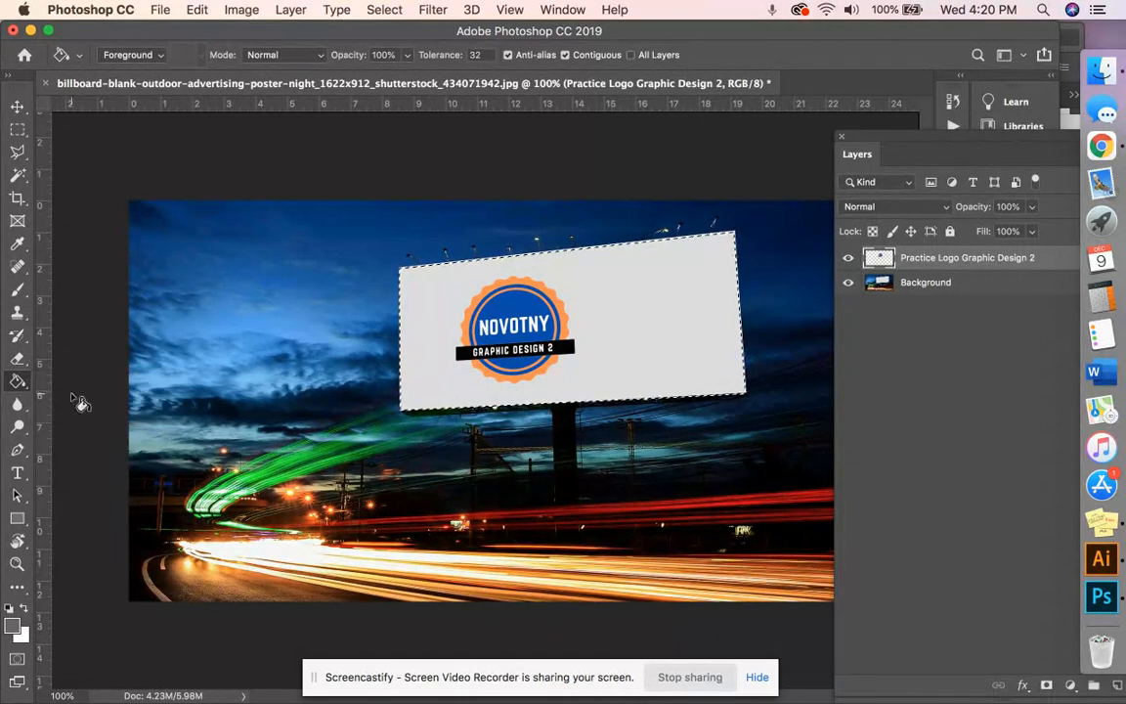
click(415, 290)
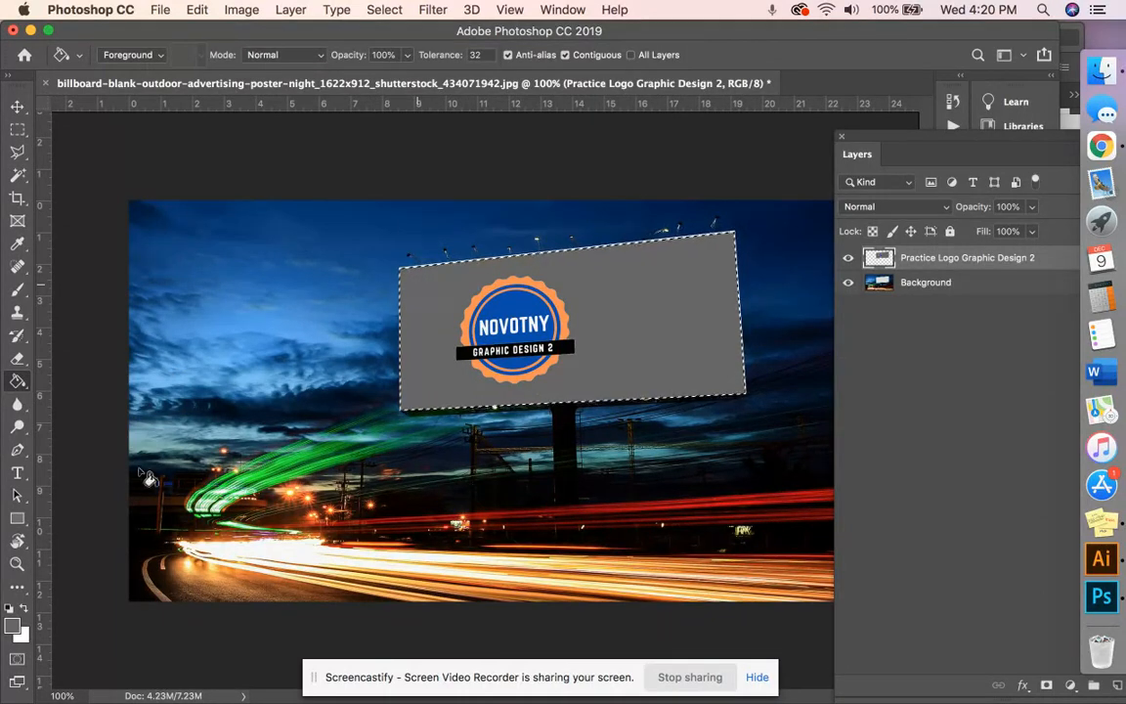
- Try filling the selected billboard face with blue 3333cc, and undo that fill
click(13, 624)
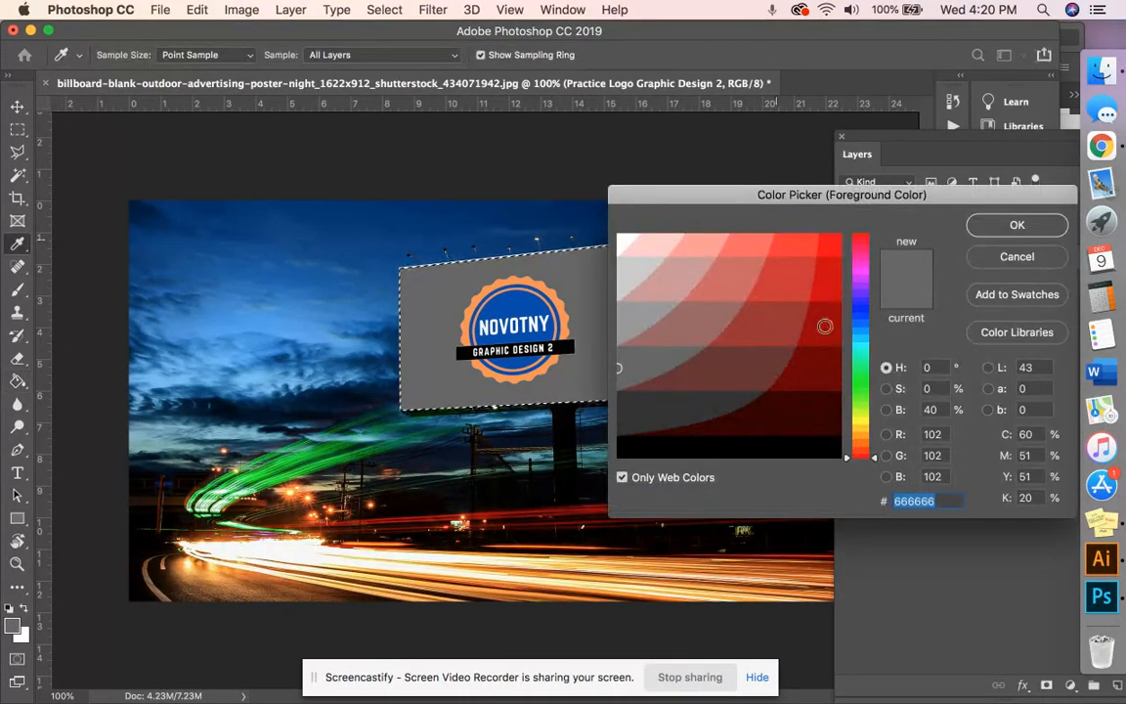
click(862, 436)
drag(868, 339, 867, 306)
click(829, 268)
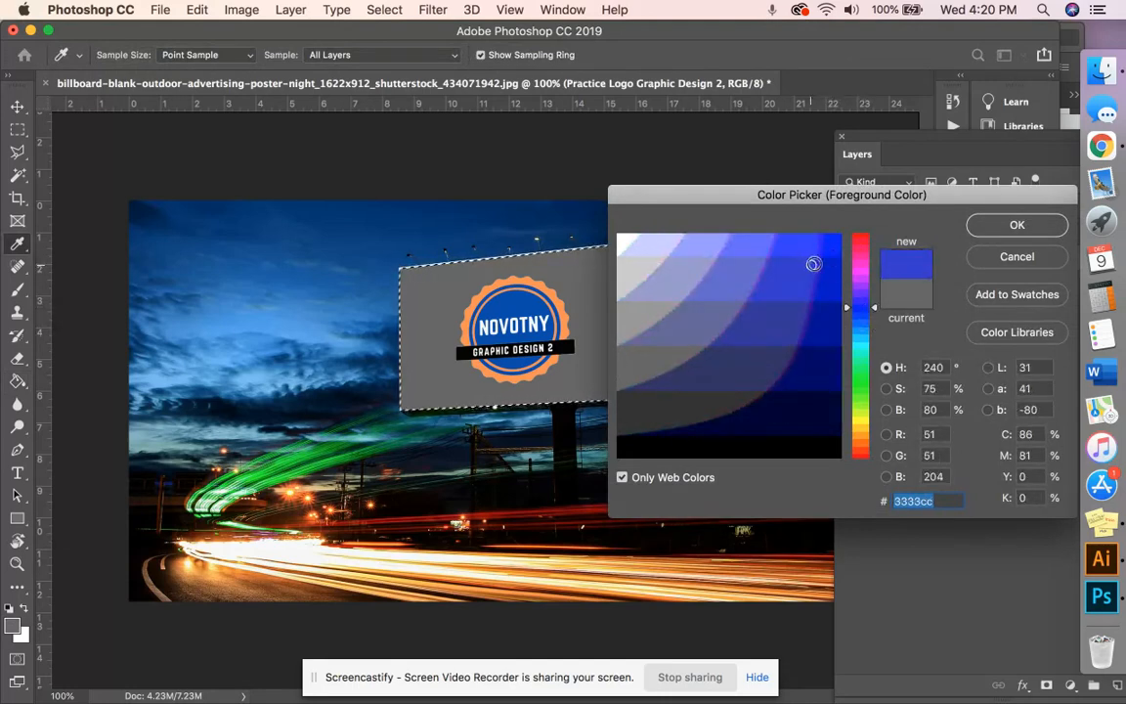
click(1017, 225)
key(g)
click(437, 284)
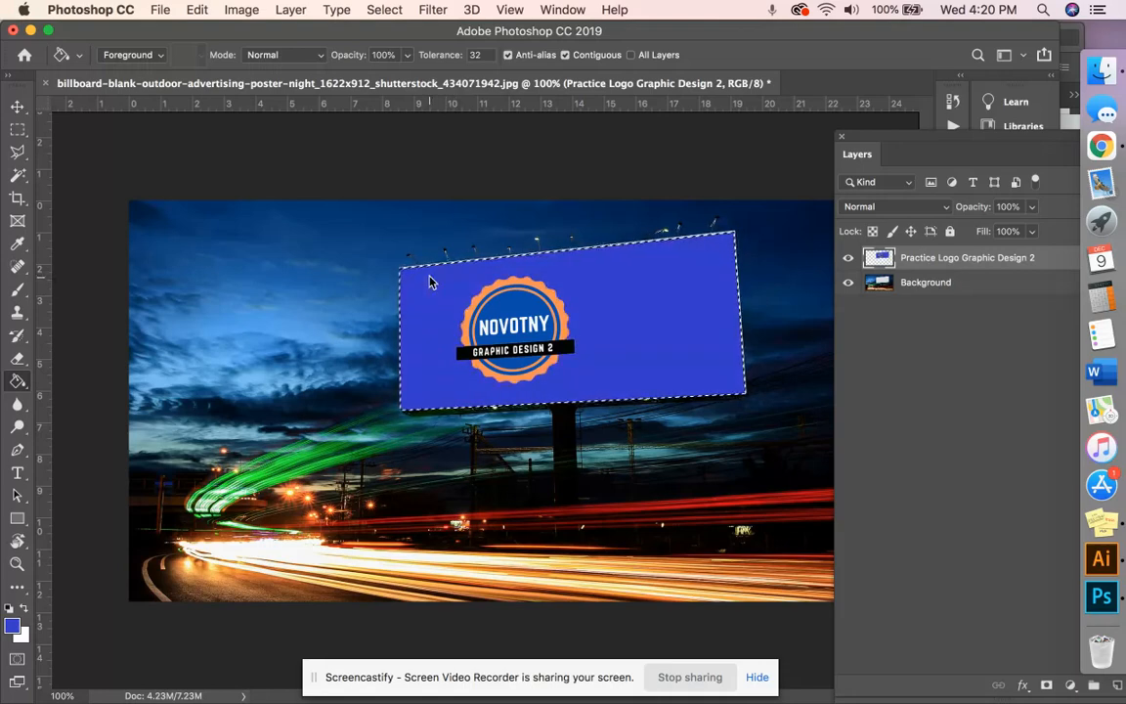
key(super+z)
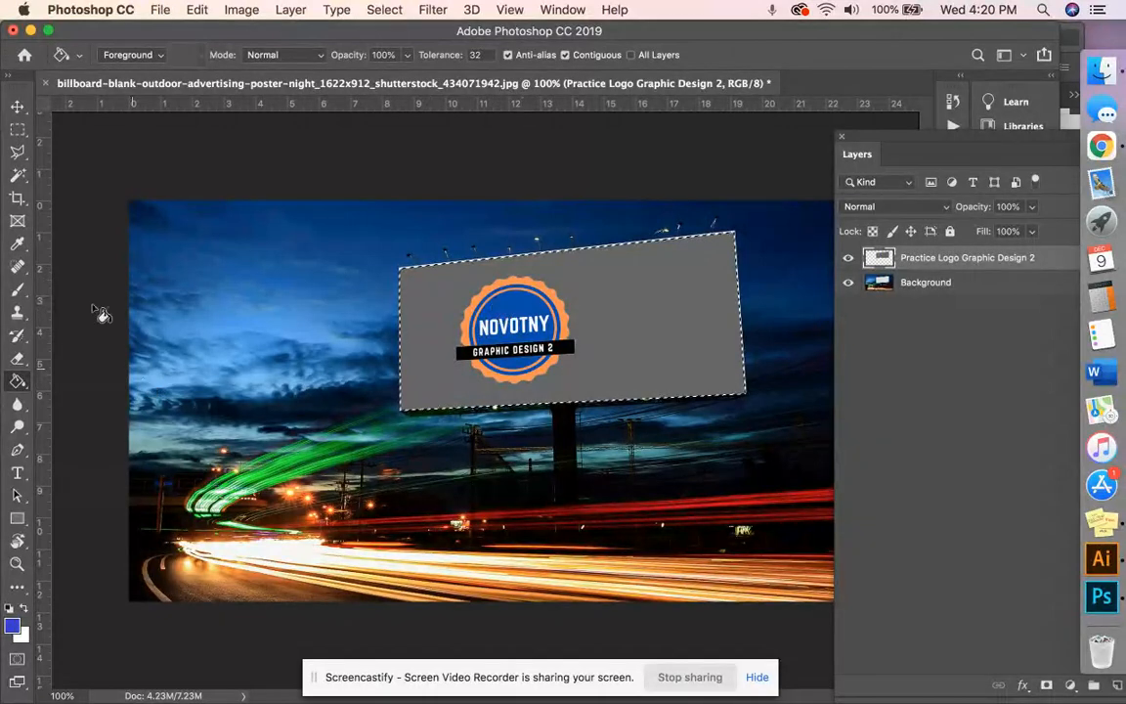
- Sample the logo's inner blue, fill the selected billboard face around the logo with it, and deselect
click(17, 244)
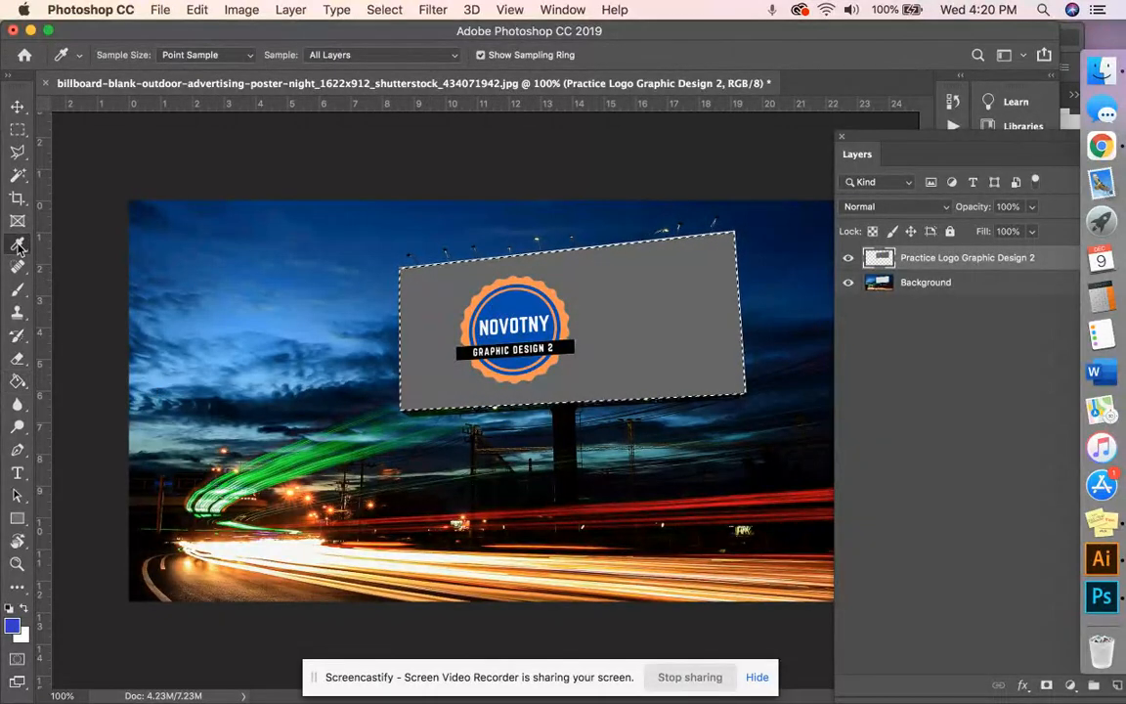
click(496, 296)
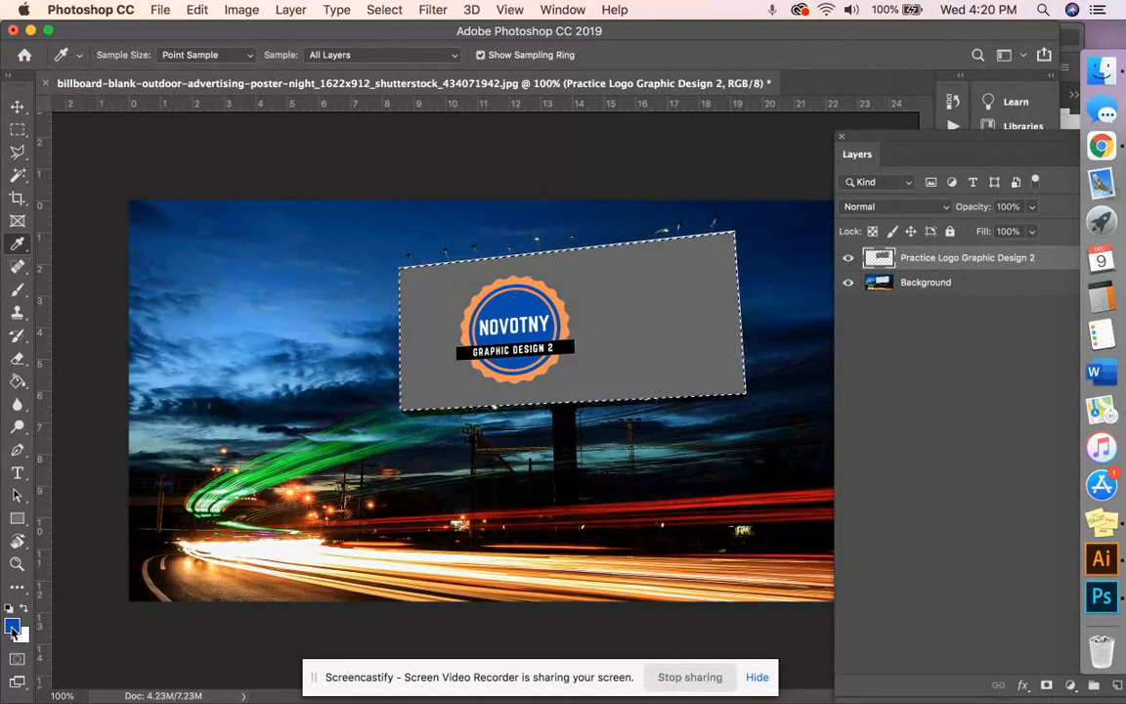
click(22, 384)
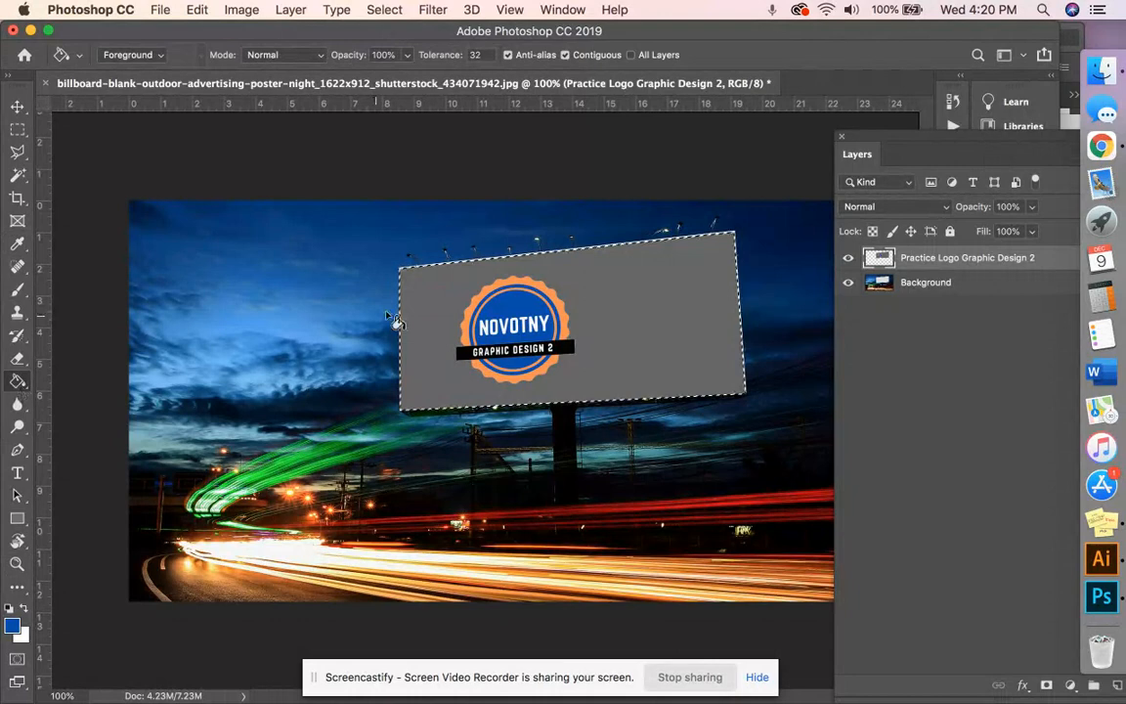
click(416, 299)
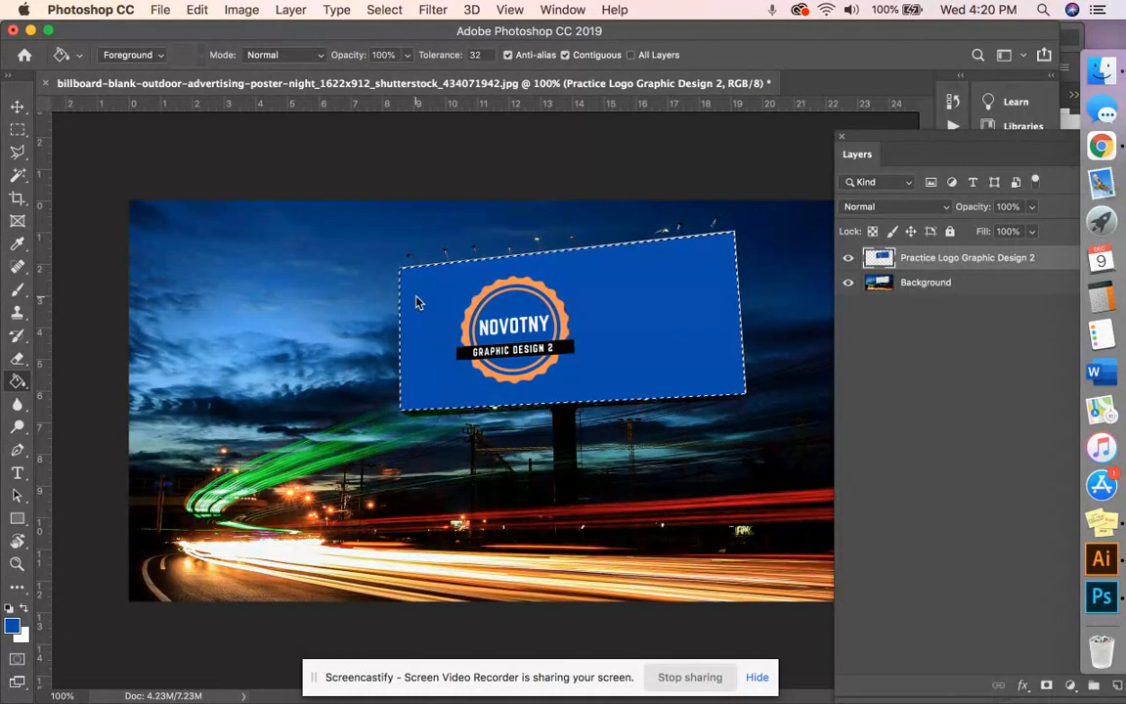
key(super+d)
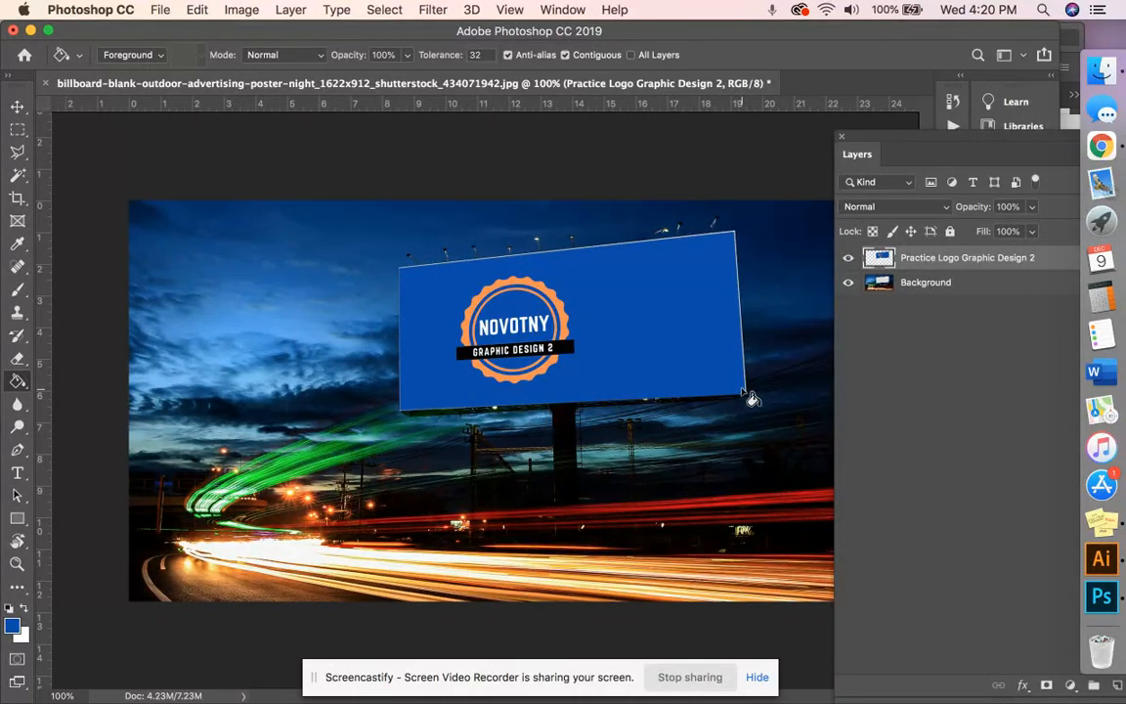
- Skew the logo layer's corners slightly outward so the blue fill covers the billboard's white edges, and apply the transformation
click(198, 12)
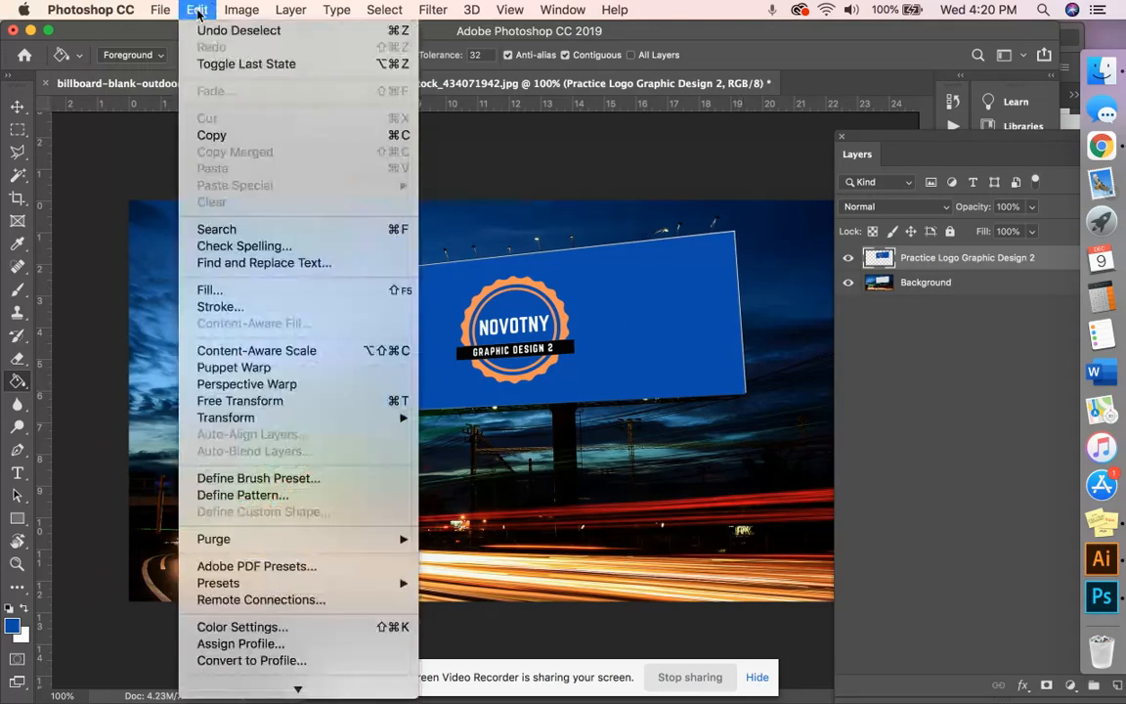
mouse_move(240, 422)
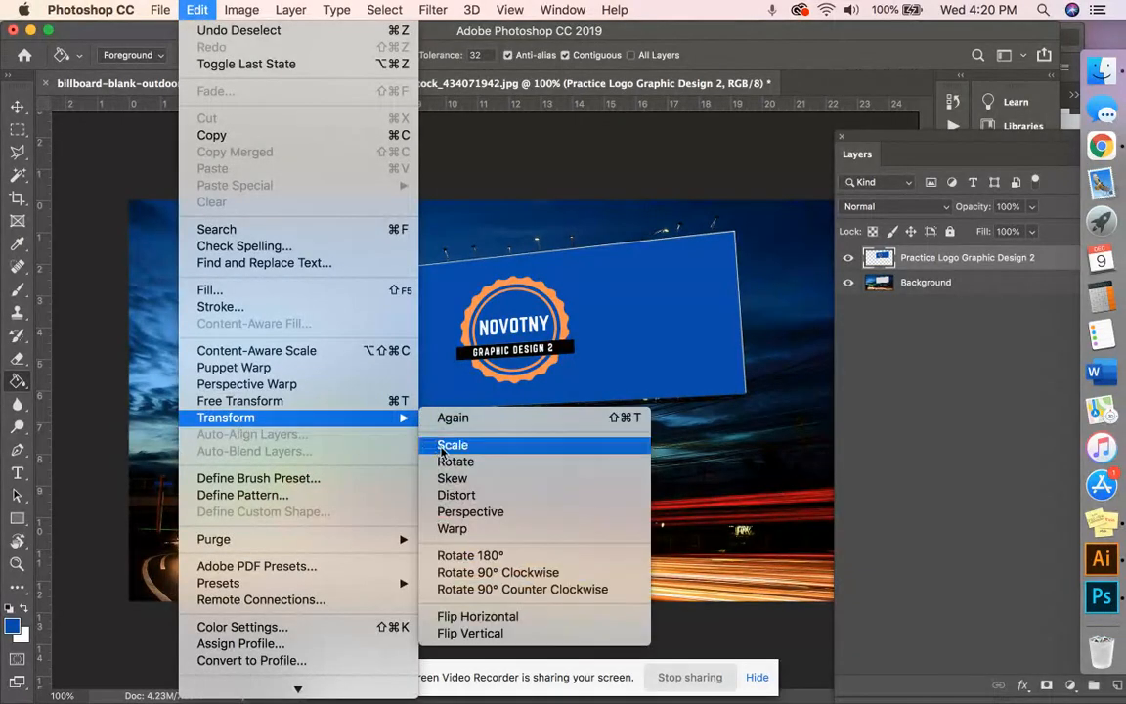
click(452, 477)
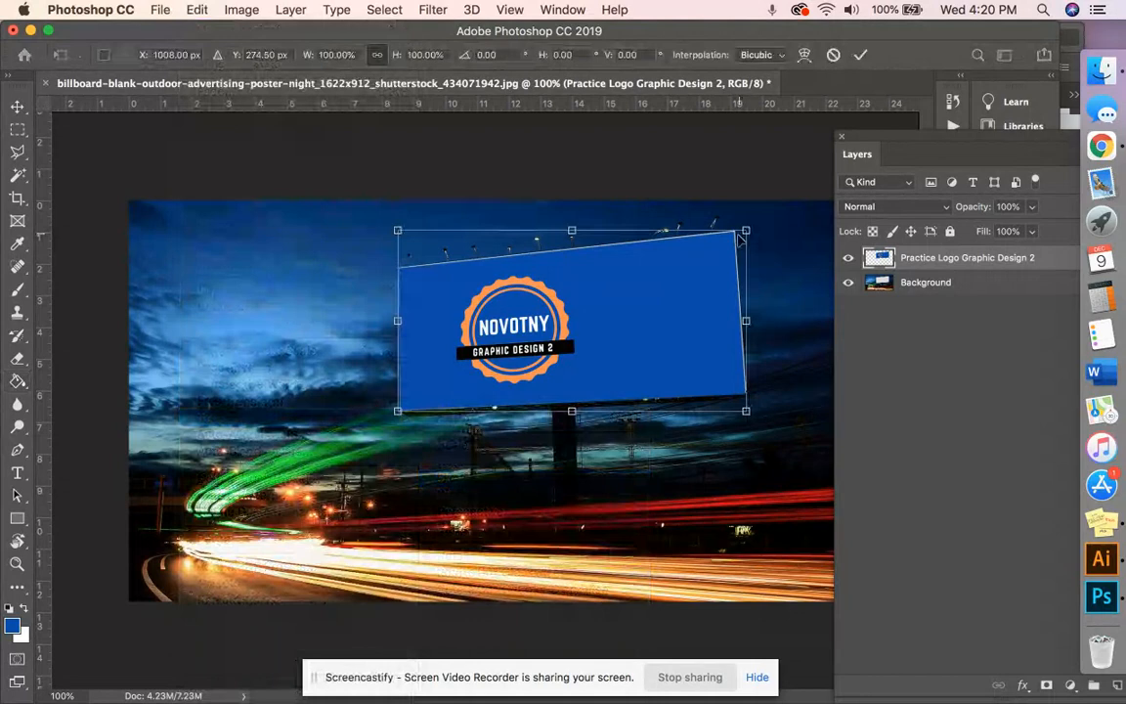
drag(746, 231, 749, 230)
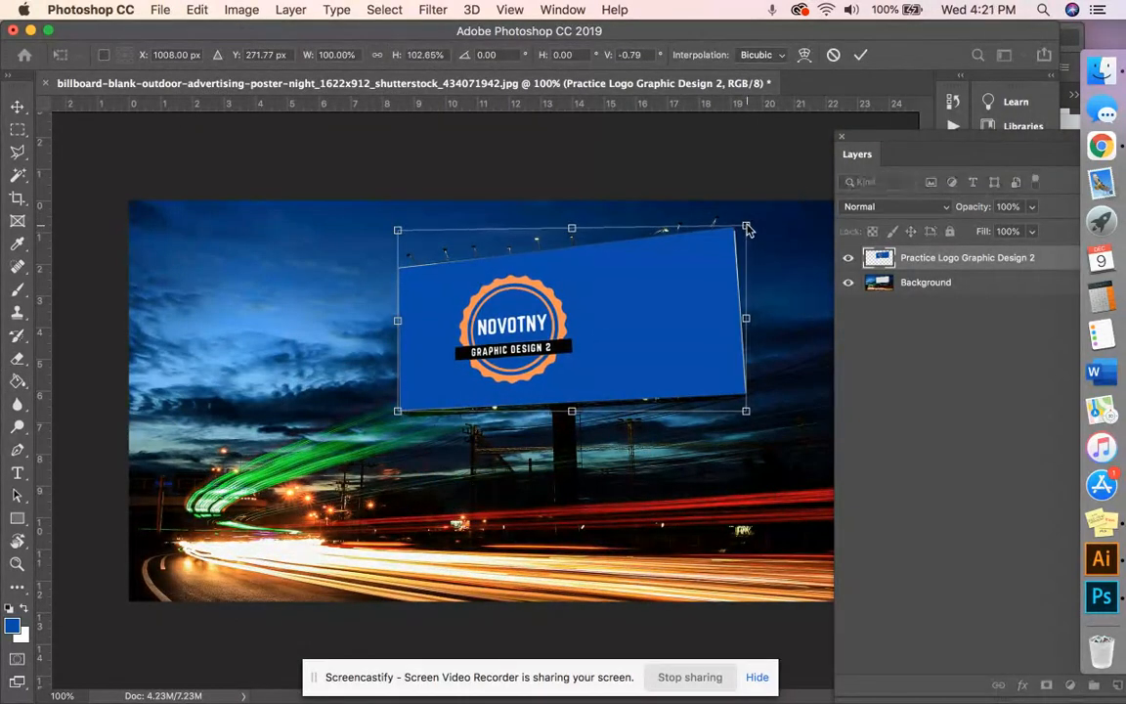
drag(399, 232, 400, 232)
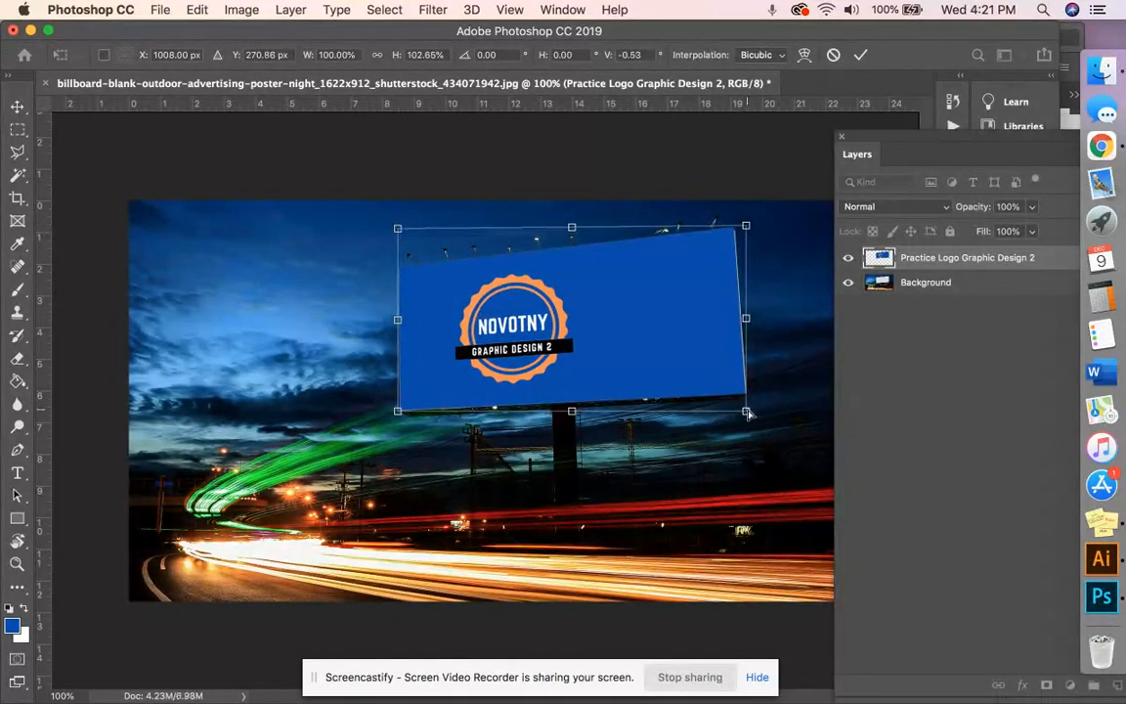
drag(752, 414, 751, 410)
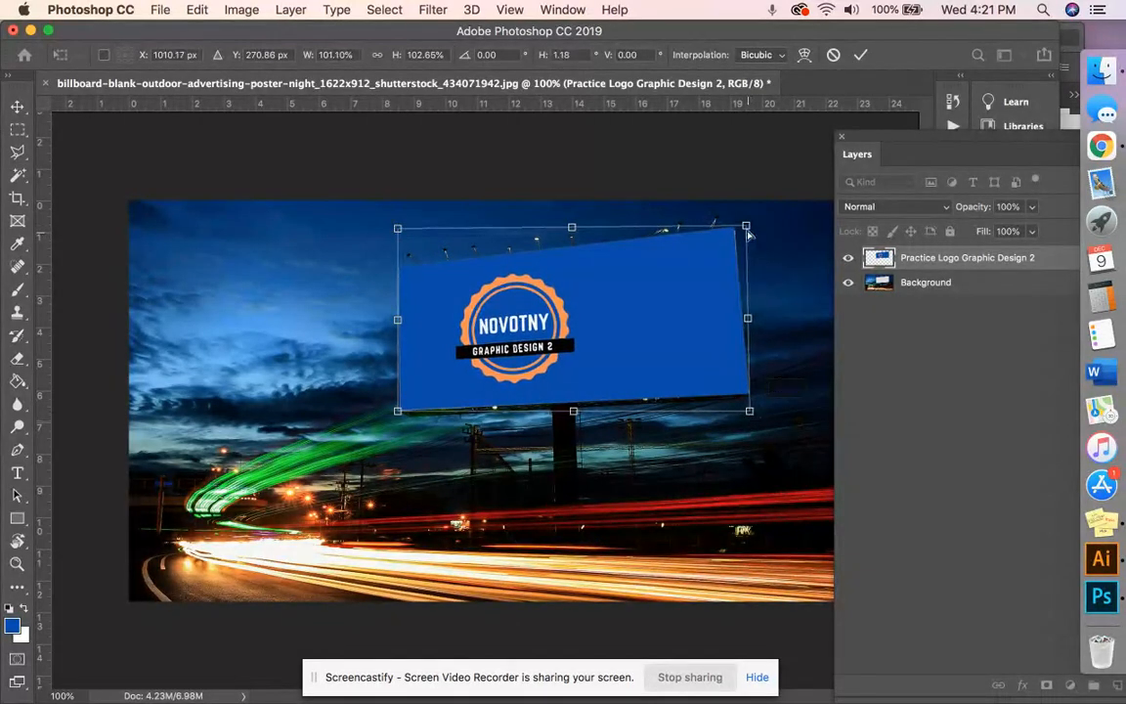
drag(747, 228, 751, 231)
key(Return)
key(g)
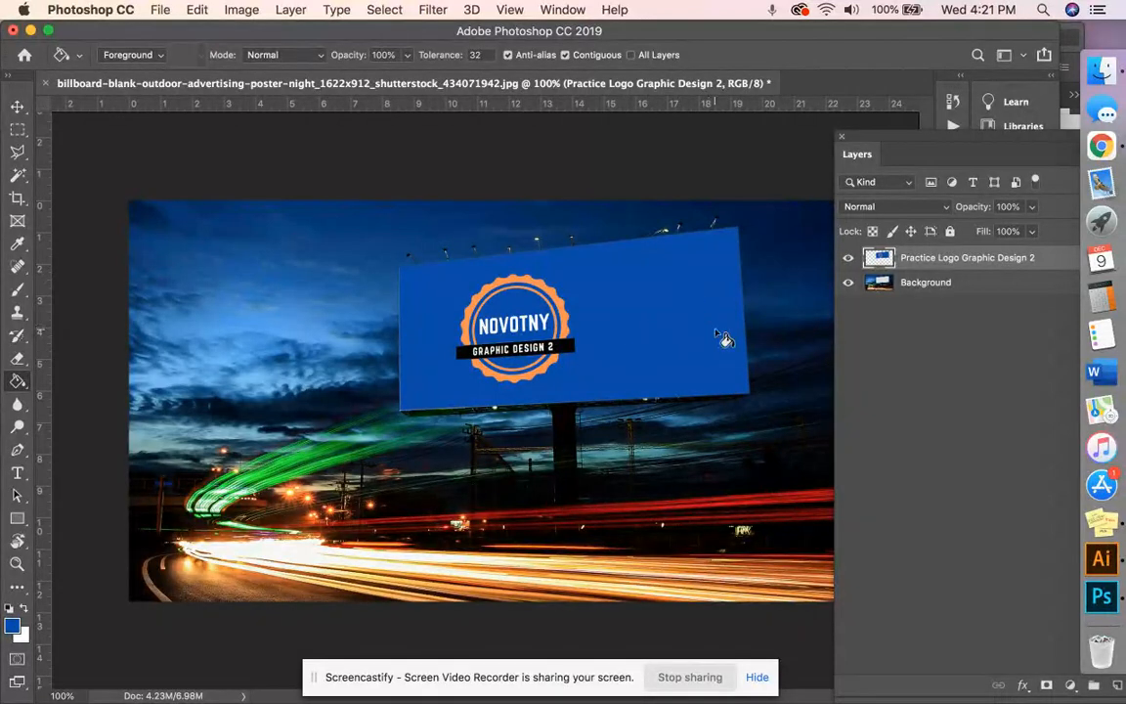
- Add a slogan as 72 pt College Block text on the blue billboard, beside the top of the logo
click(17, 472)
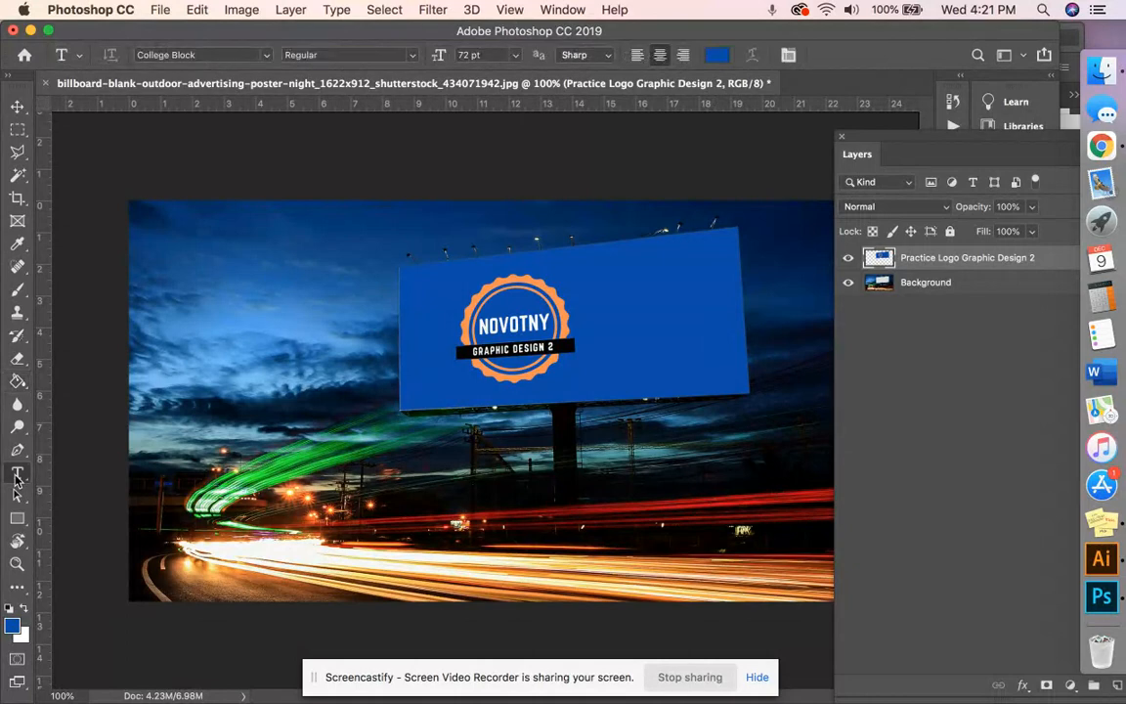
click(628, 293)
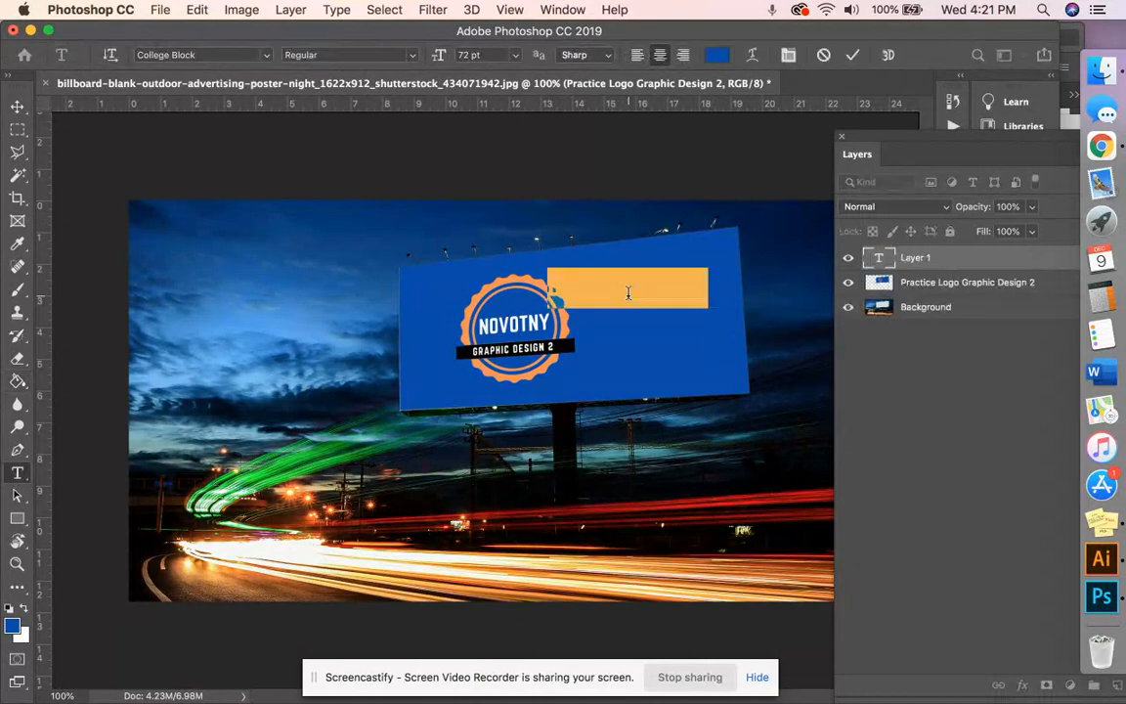
key(BackSpace)
text(Now)
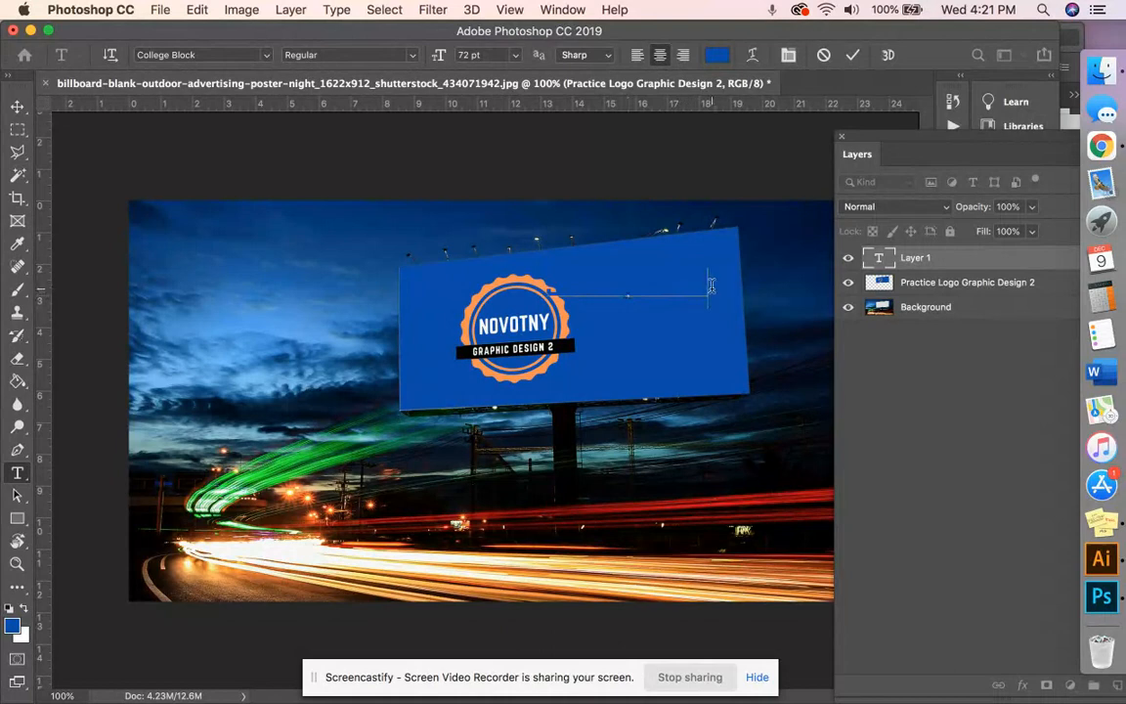
- Recolor the whole slogan text on the billboard to white (ffffff)
drag(710, 285, 548, 284)
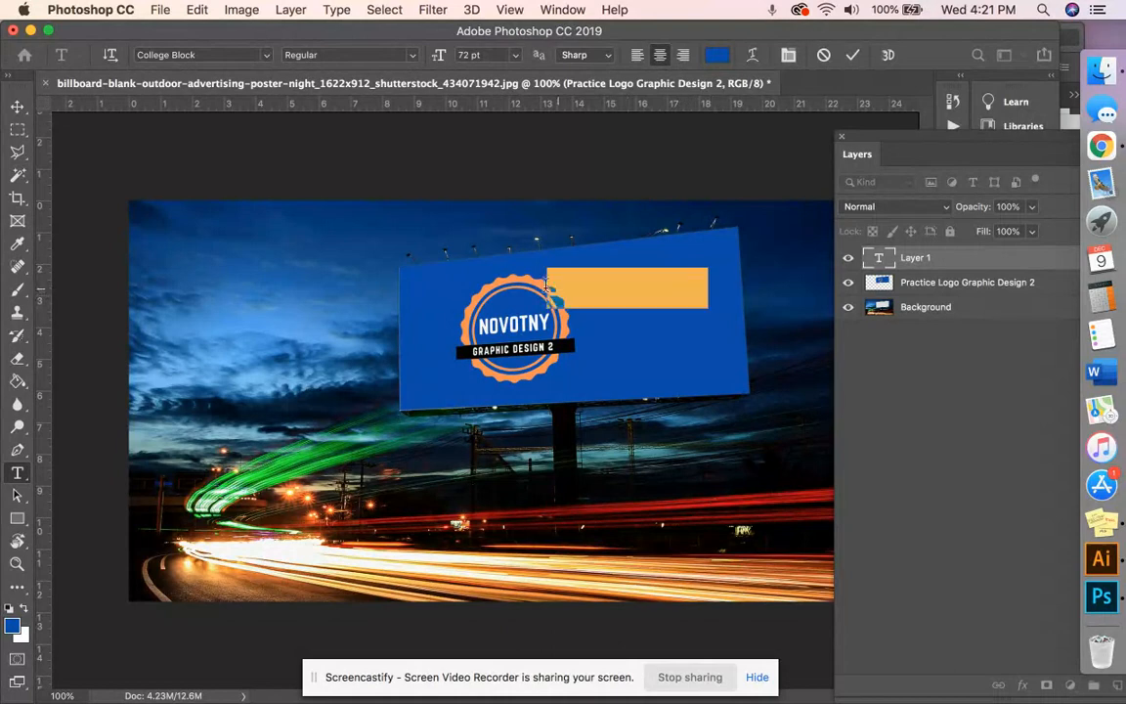
click(717, 56)
click(623, 241)
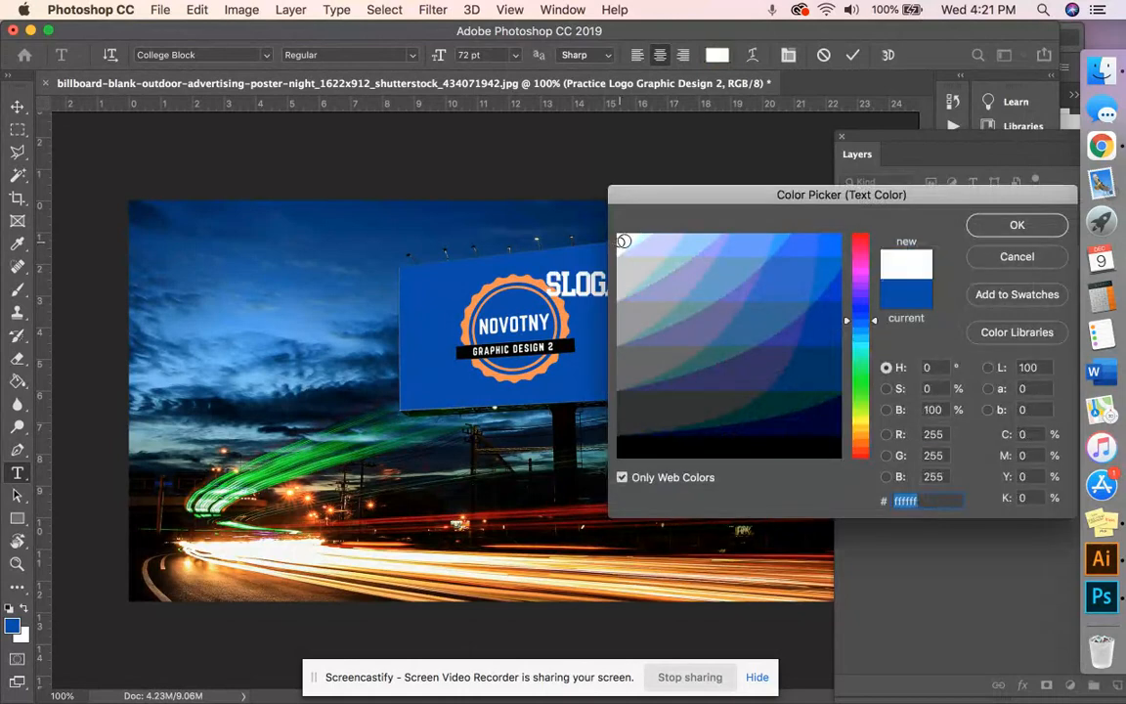
click(1017, 225)
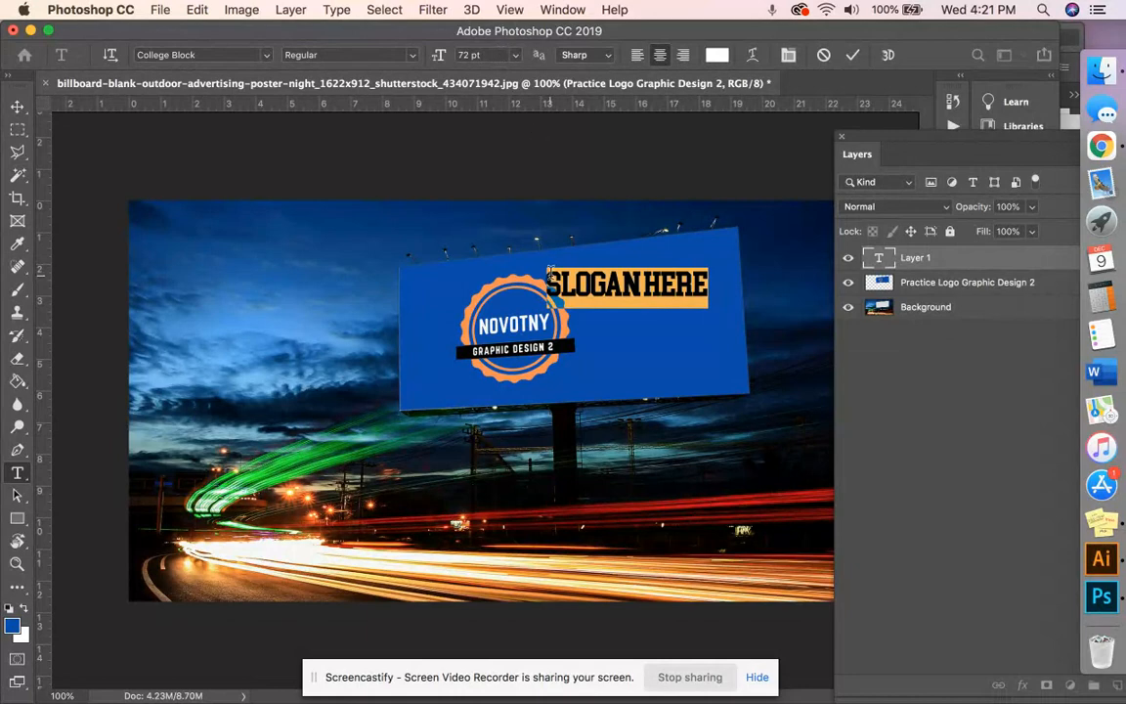
- Warp the slogan text, trying the Arch style and settling on the Rise style with a +23% horizontal bend
click(752, 56)
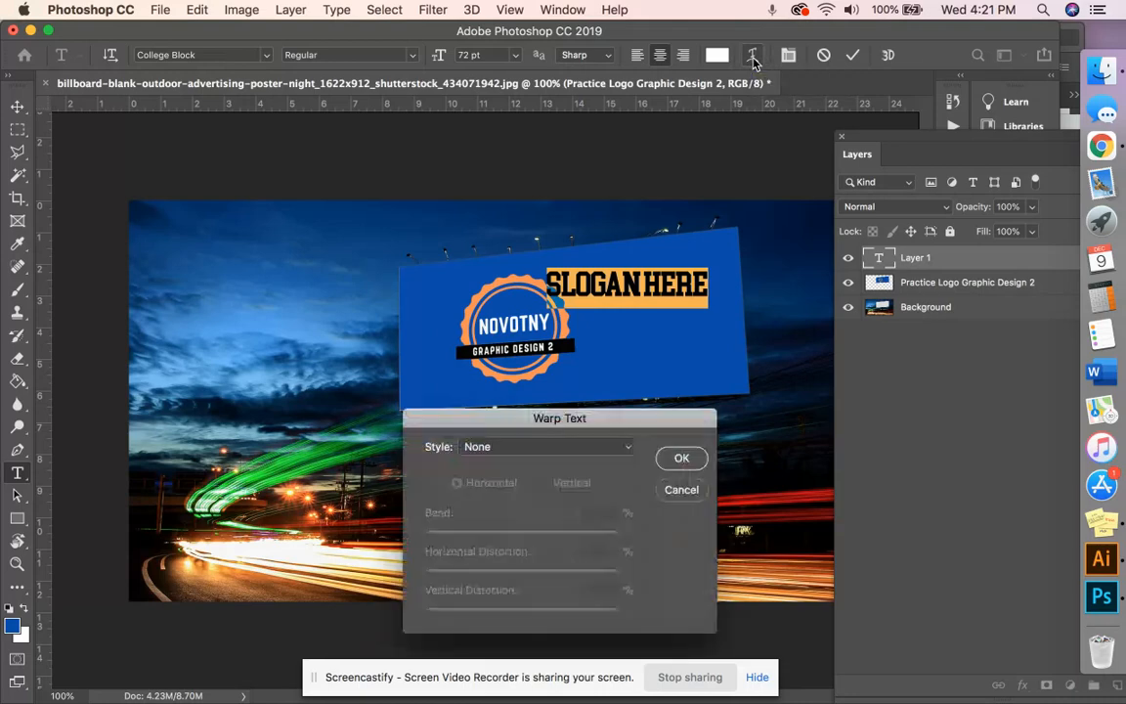
drag(609, 422, 343, 255)
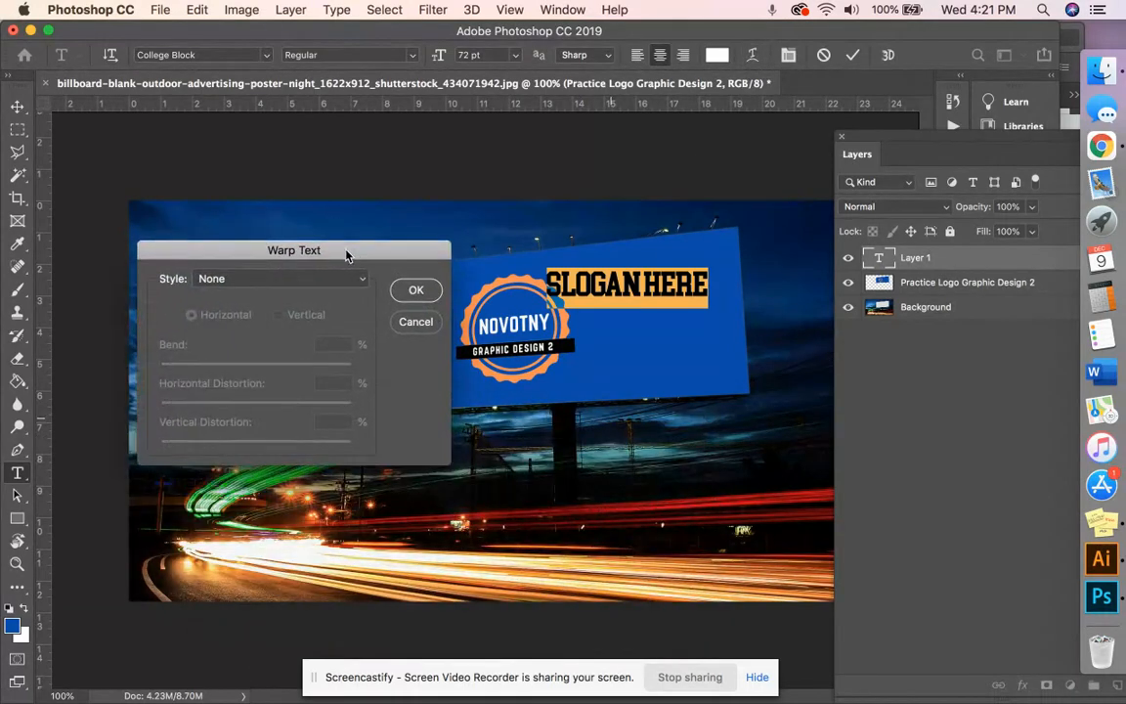
click(350, 280)
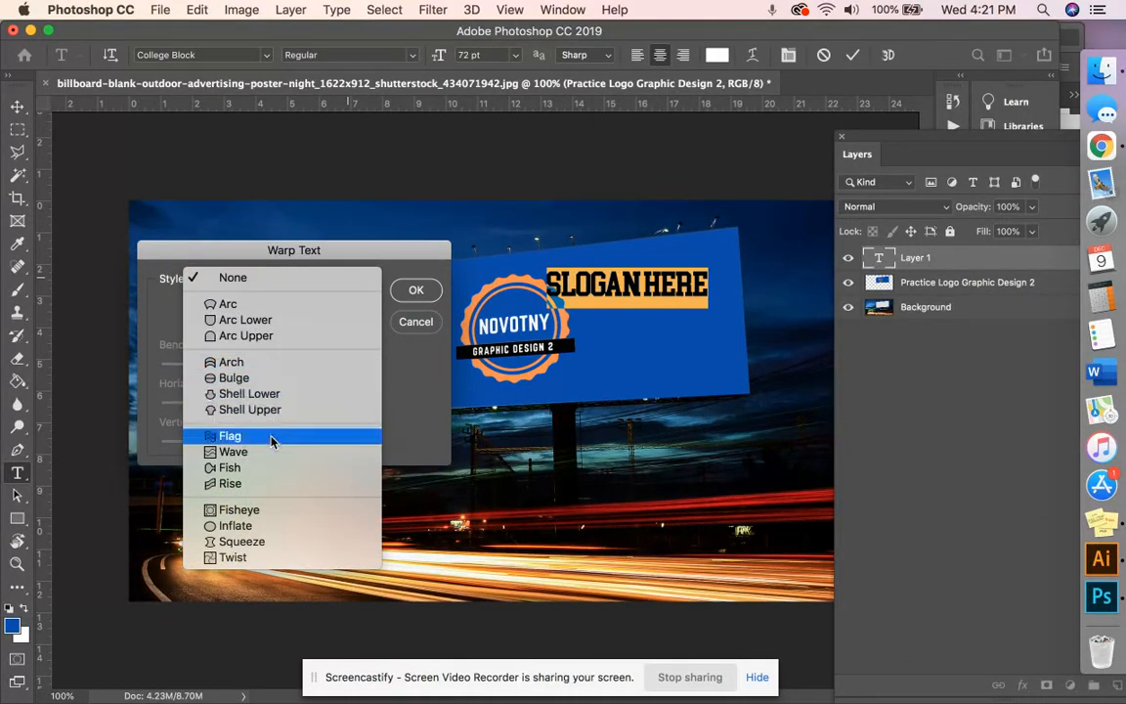
click(260, 483)
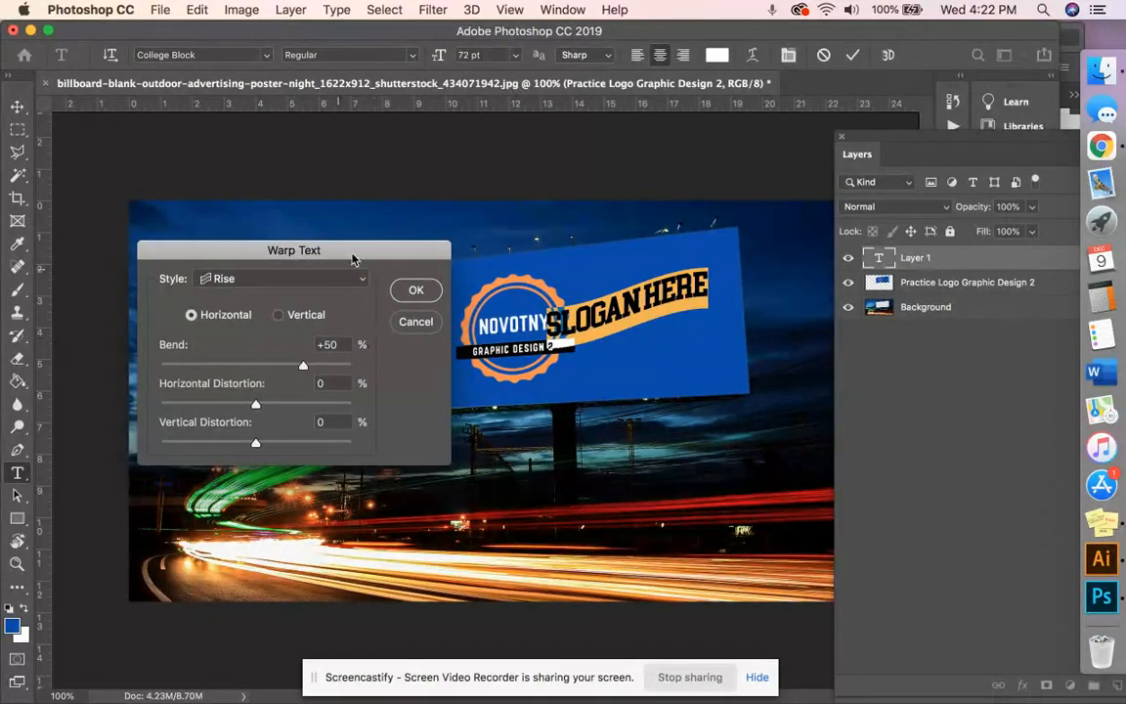
drag(353, 256, 330, 255)
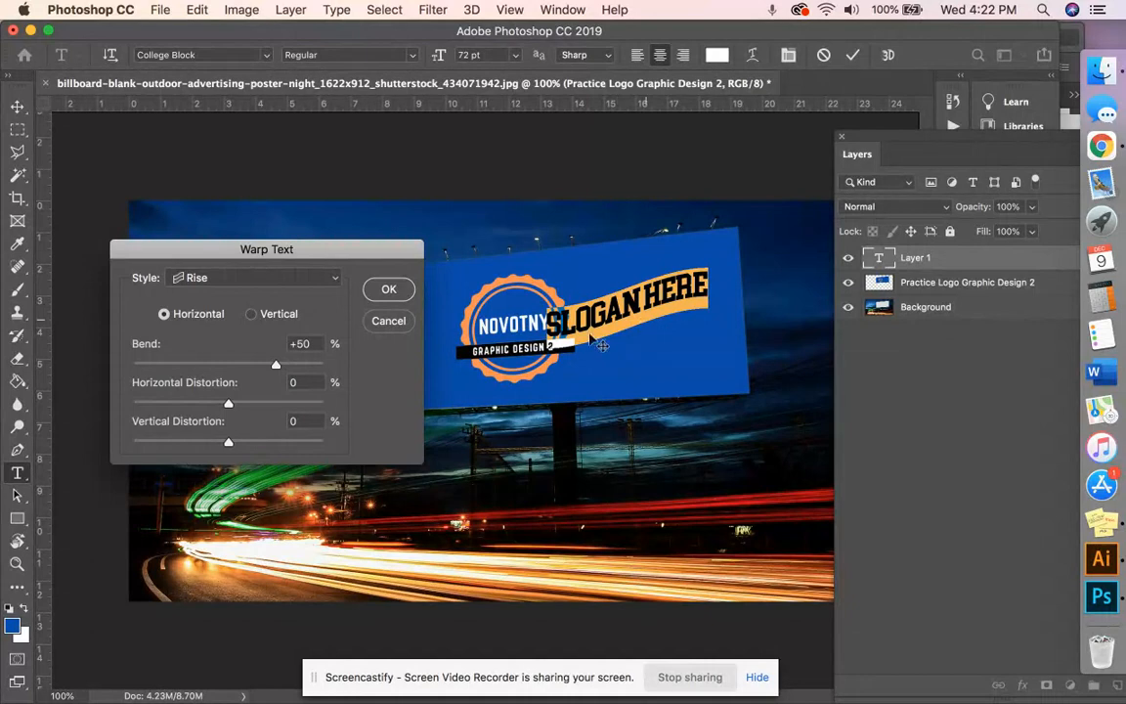
click(329, 278)
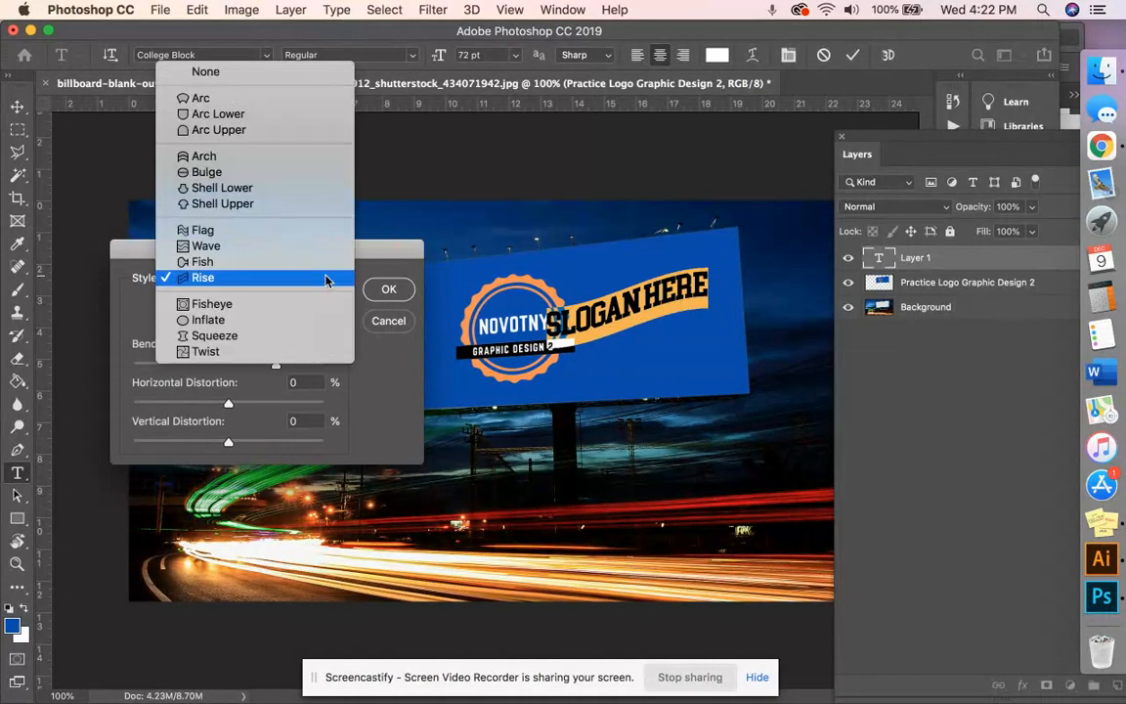
click(282, 157)
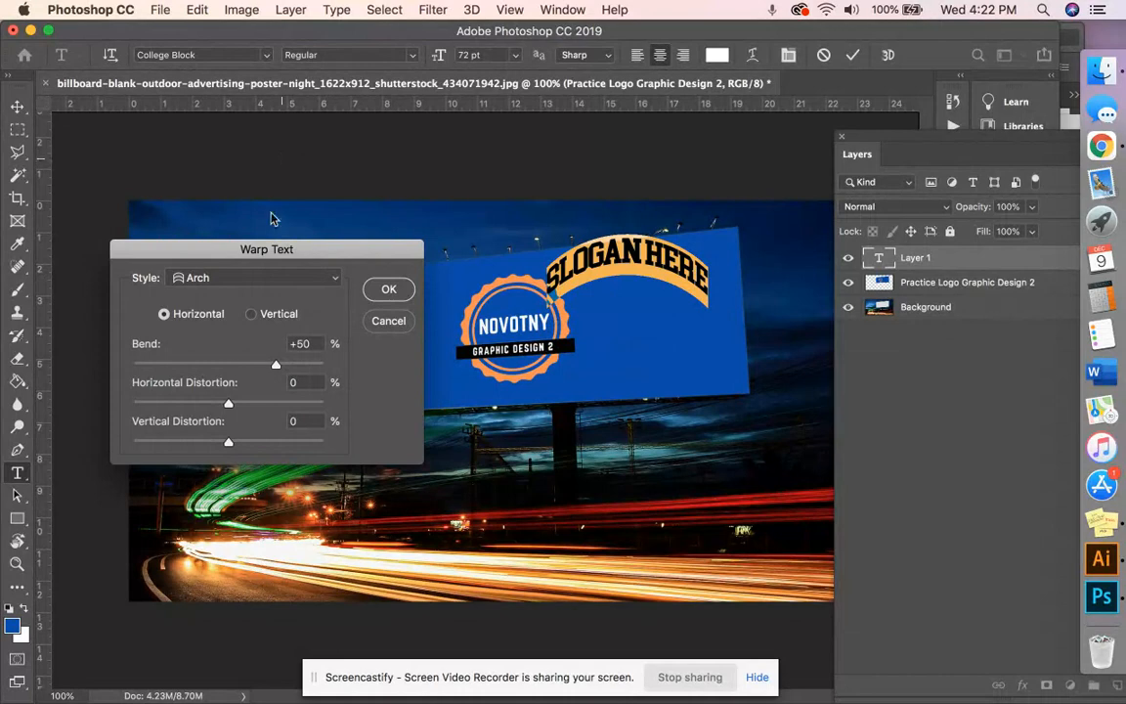
drag(275, 368, 249, 368)
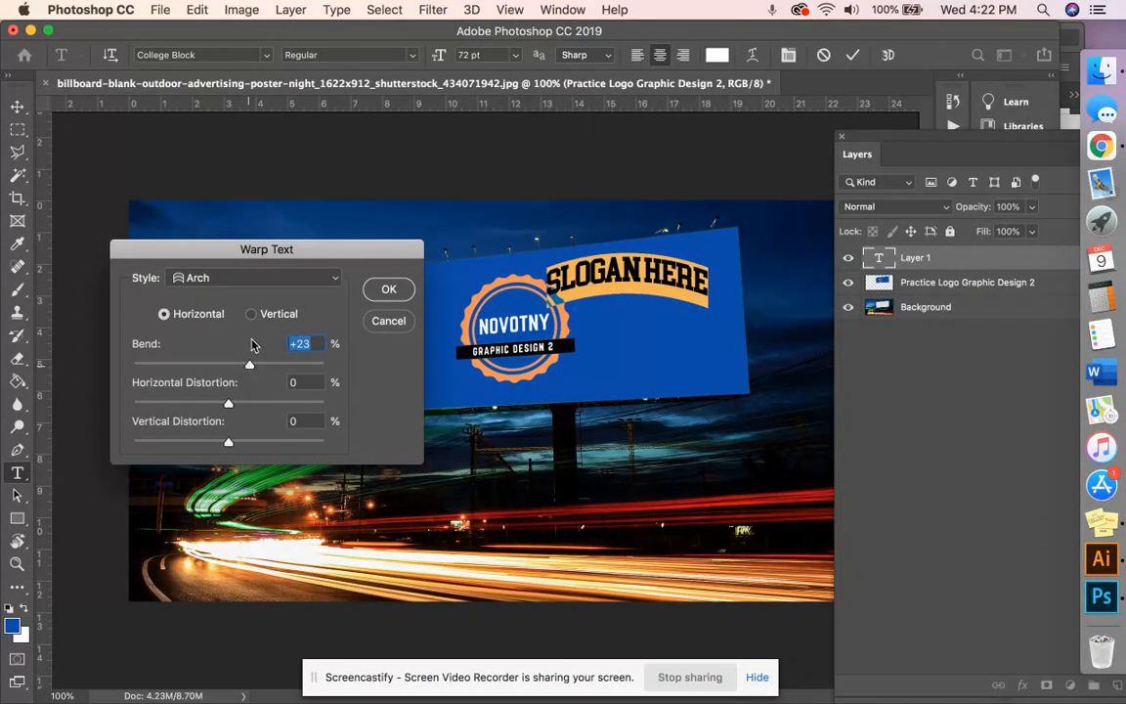
click(263, 279)
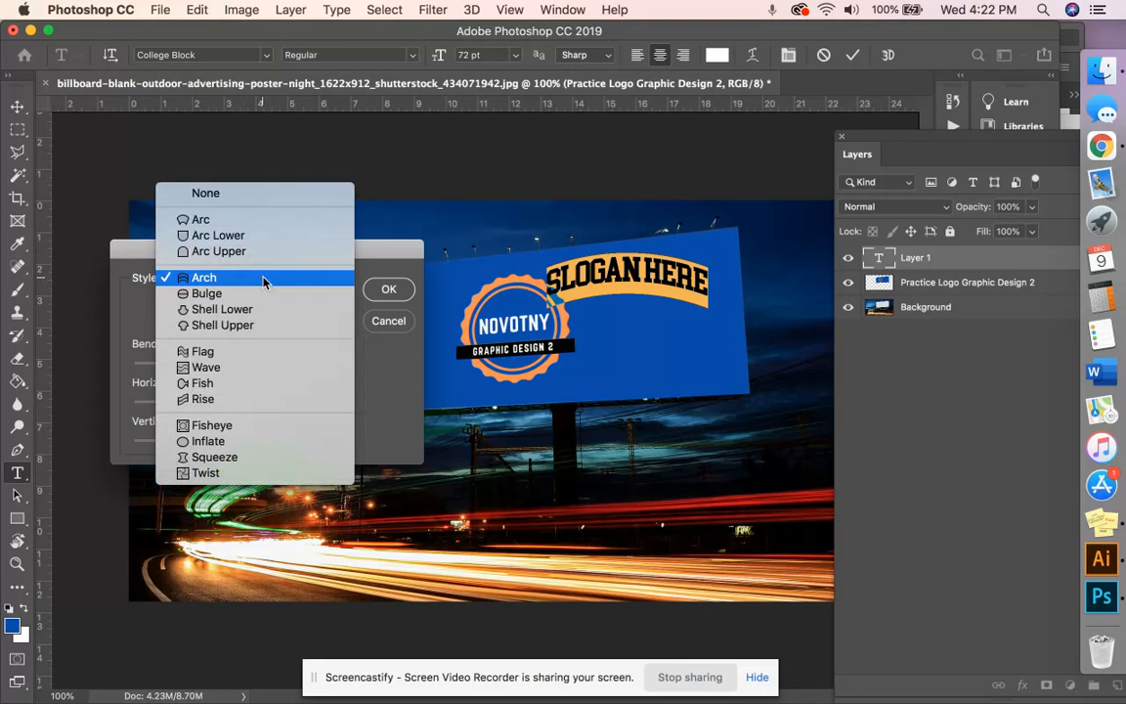
click(226, 399)
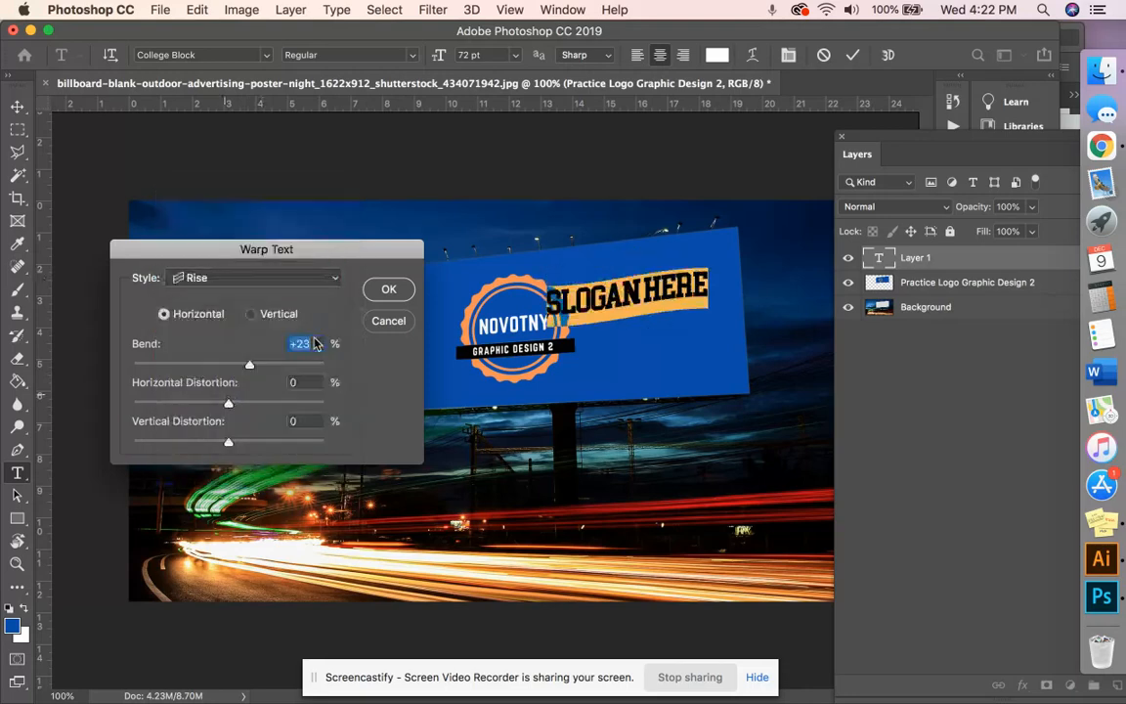
click(381, 291)
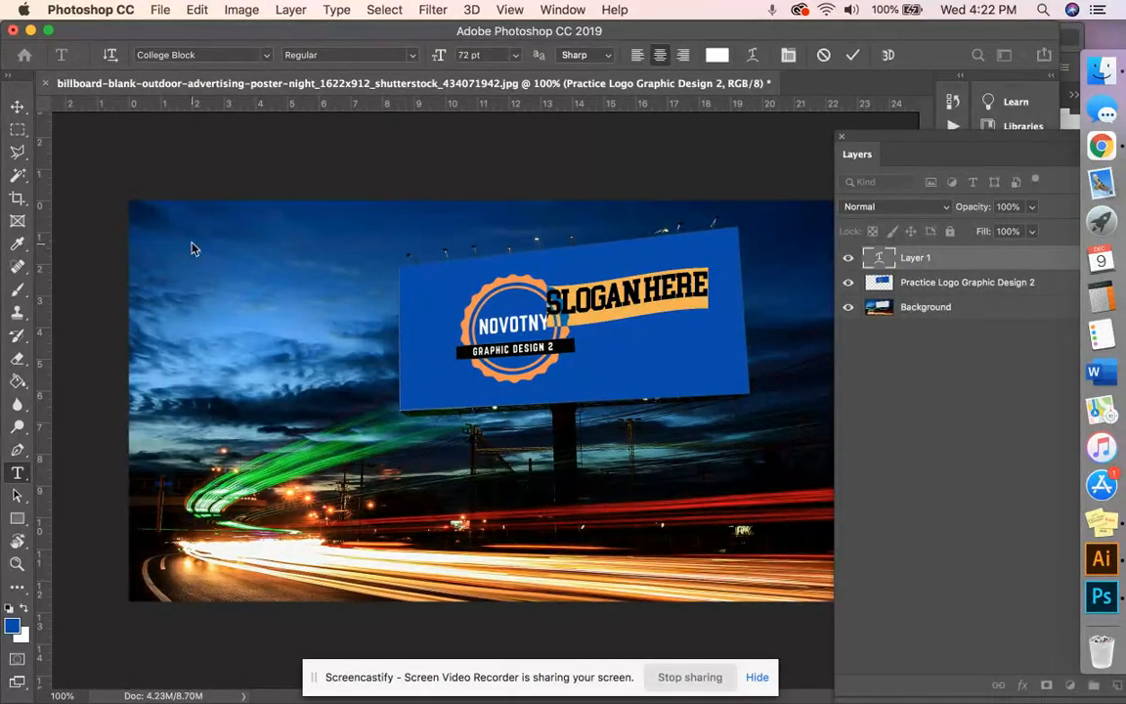
- Scale the slogan text down to about 82% and position it on the empty blue area beside the logo
click(17, 105)
mouse_move(591, 306)
mouse_down()
mouse_move(622, 330)
mouse_move(618, 342)
mouse_move(615, 221)
mouse_move(610, 305)
mouse_up()
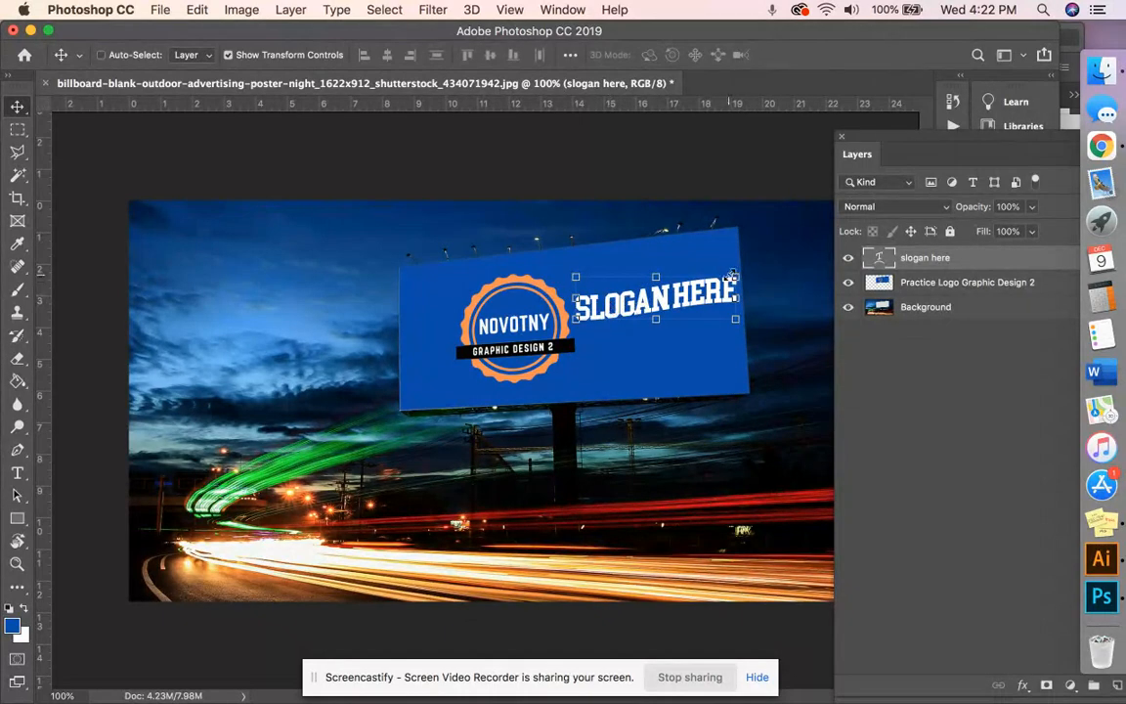
drag(735, 277, 707, 284)
drag(645, 309, 657, 311)
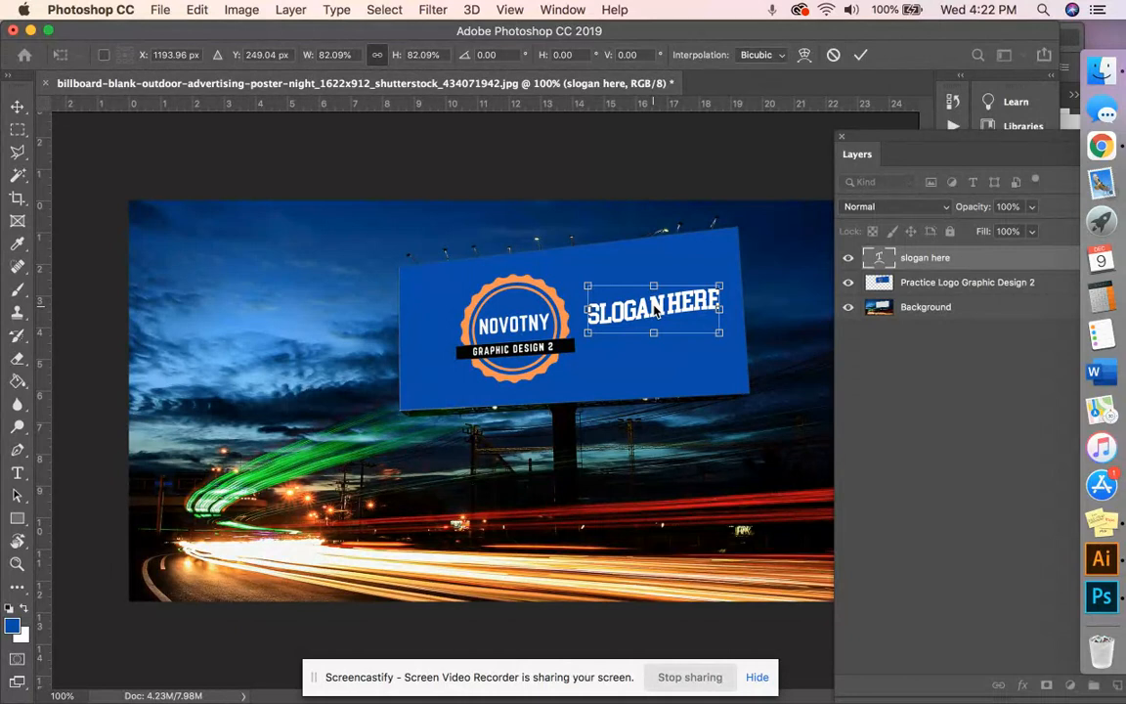
- Flatten the slogan, logo and background layers into a single image
click(930, 311)
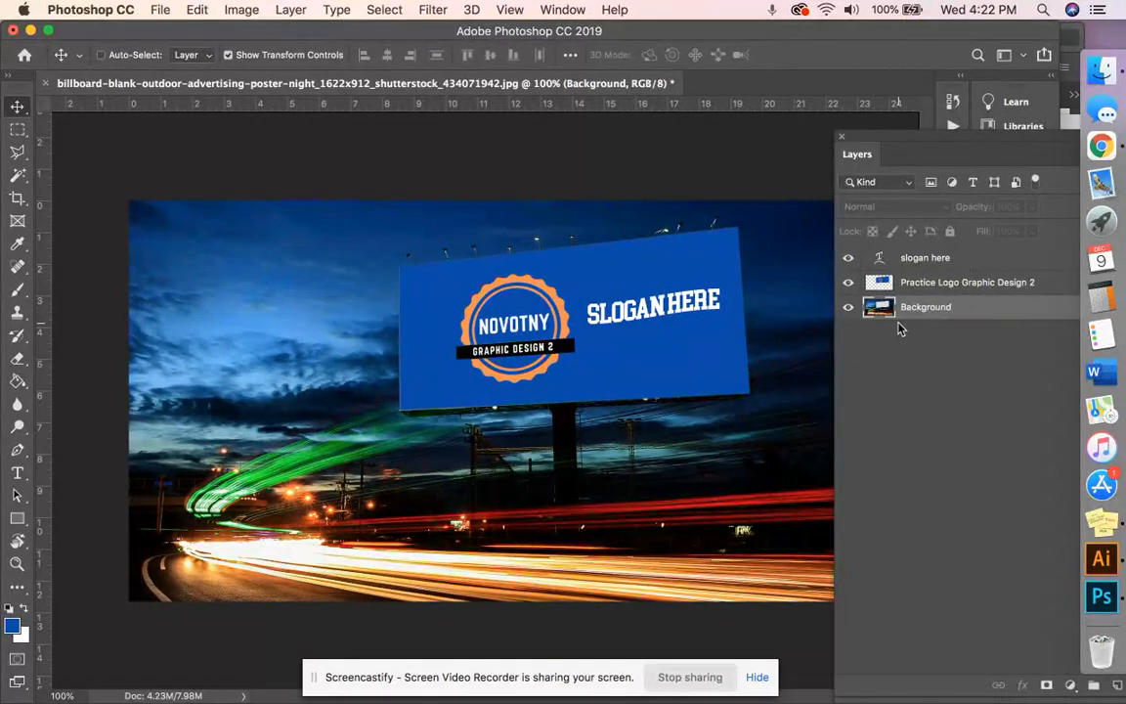
click(291, 10)
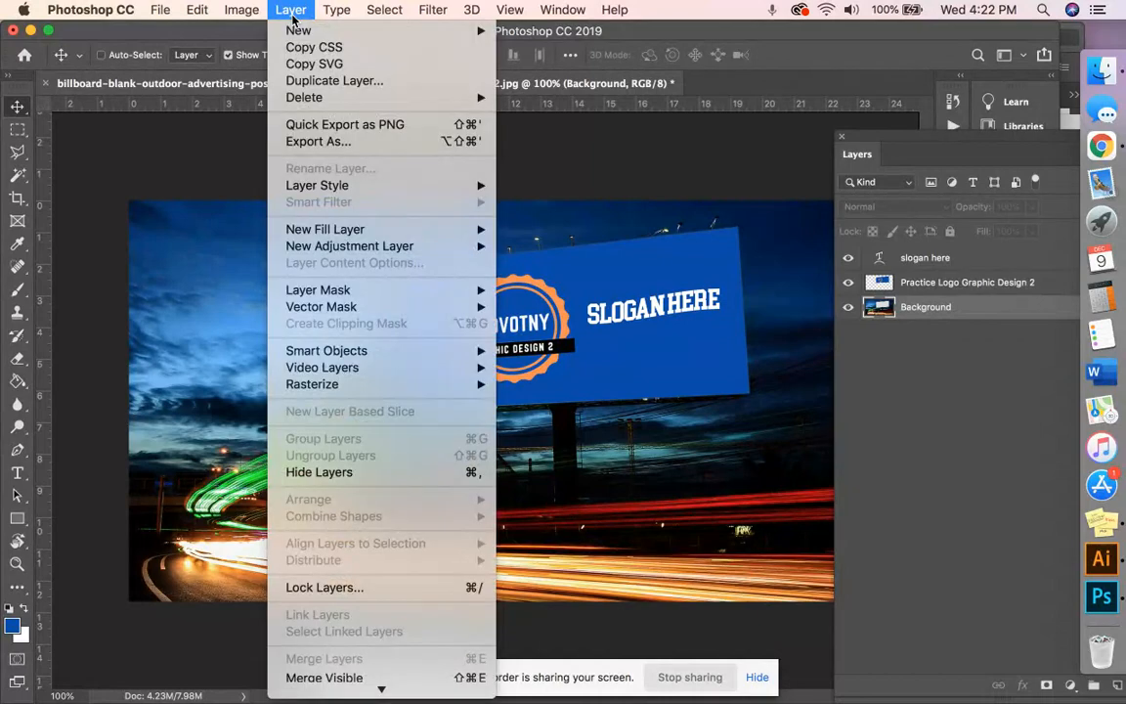
scroll(330, 639, down, 2)
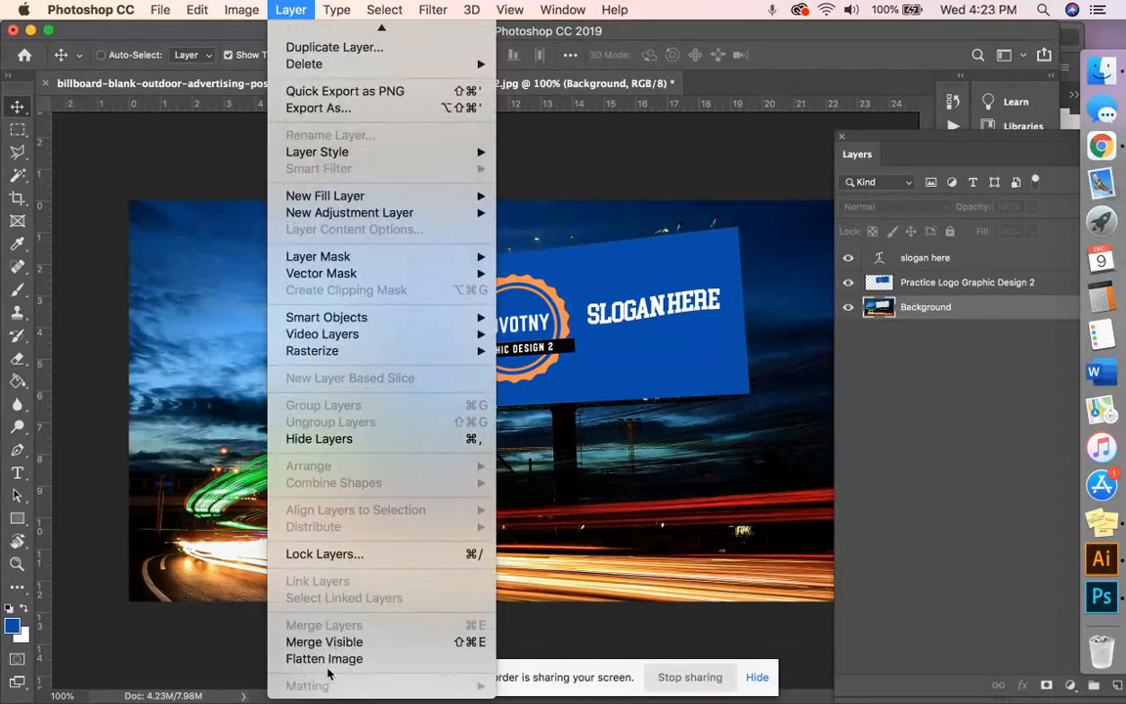
click(328, 659)
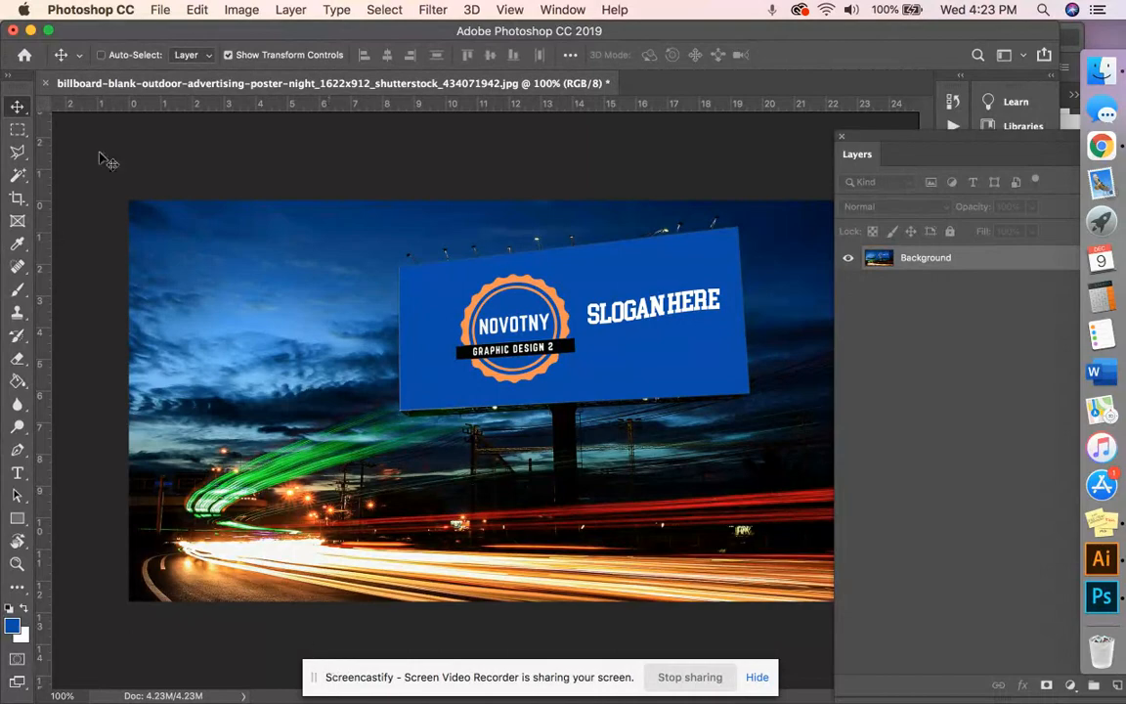
- Save the billboard mockup to the Desktop as a Photoshop PDF with the High Quality Print preset
click(157, 11)
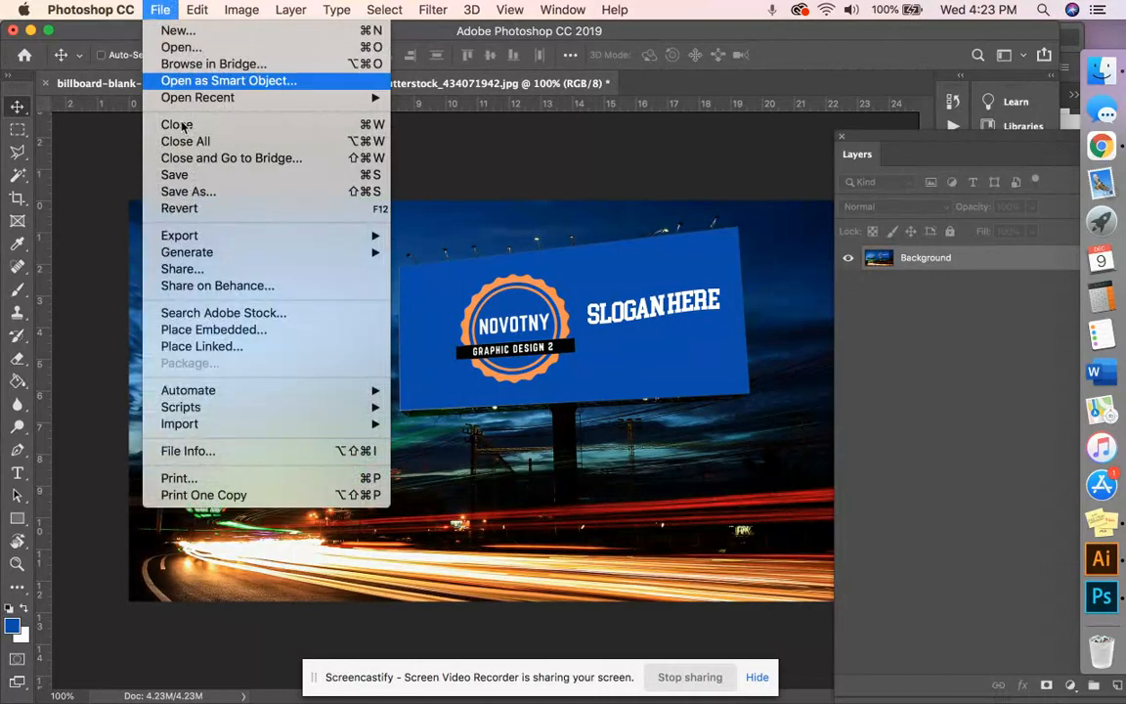
click(184, 193)
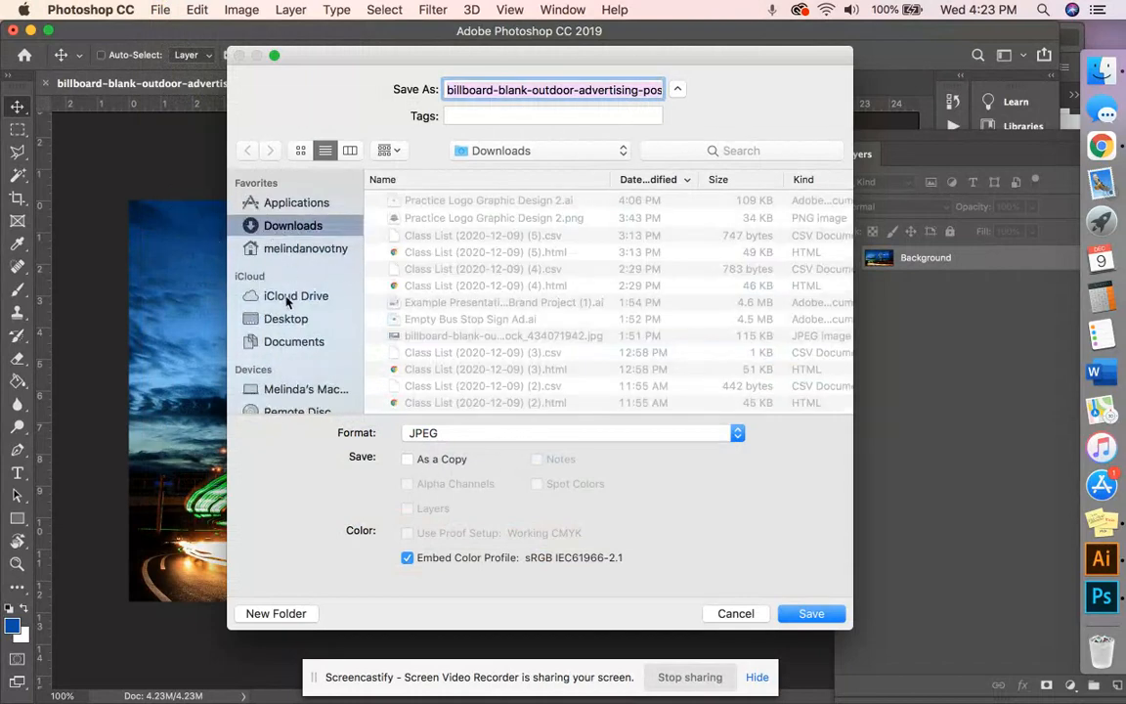
click(283, 323)
click(490, 432)
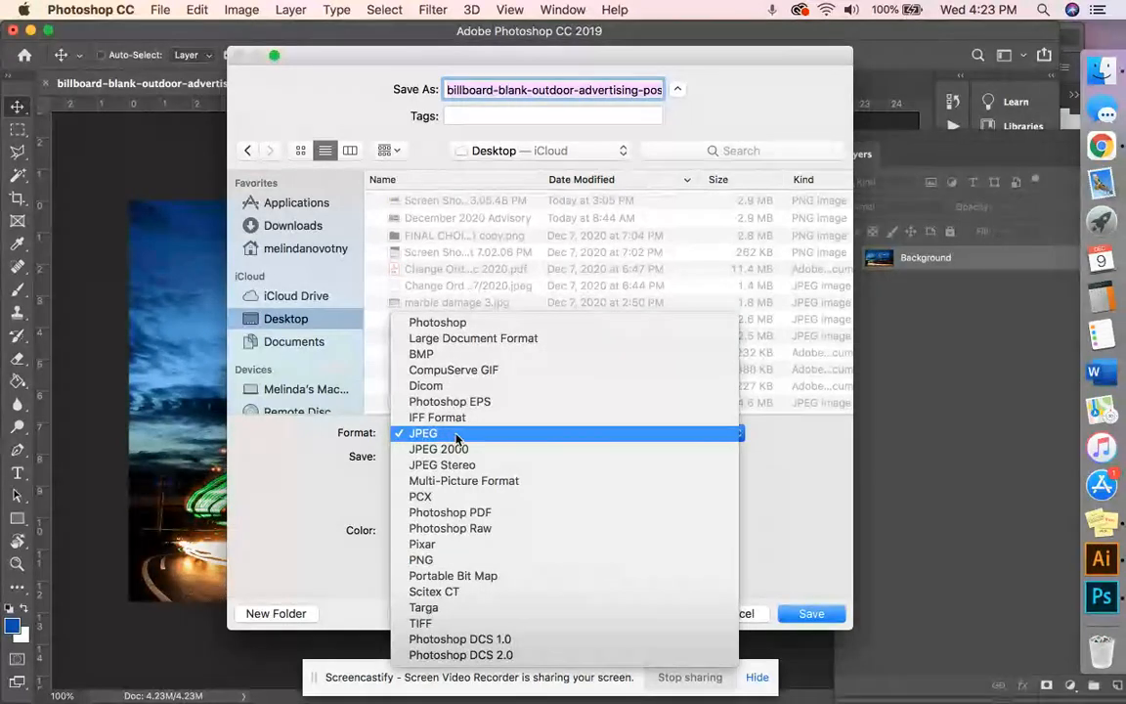
click(453, 515)
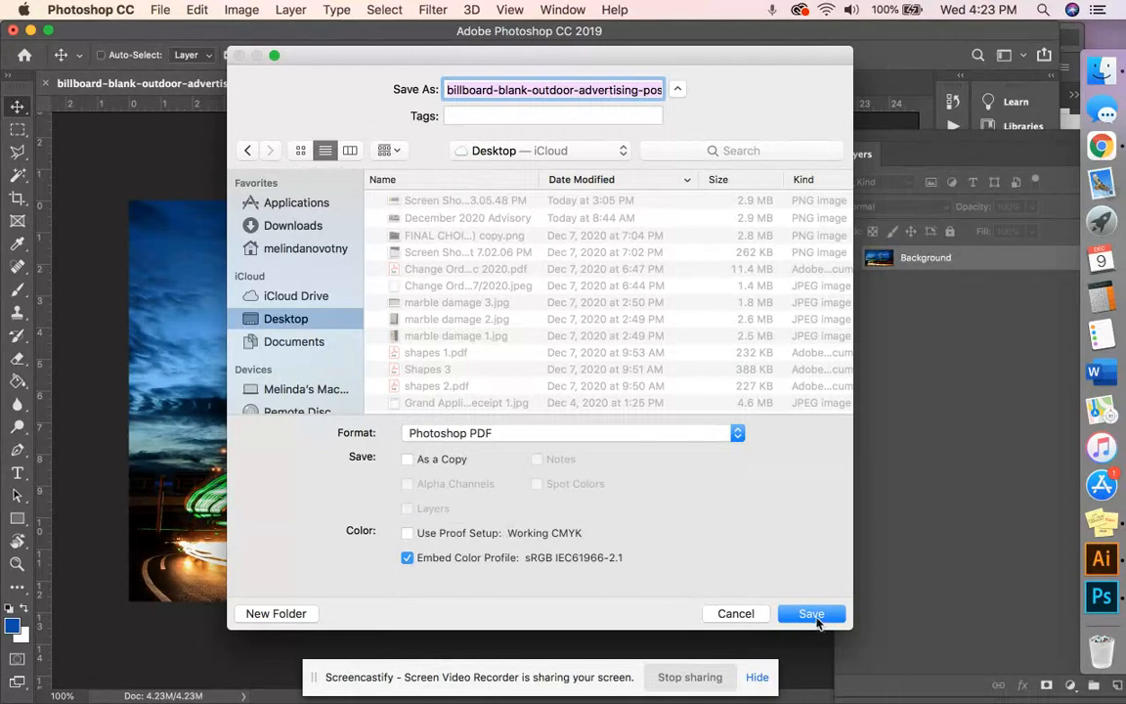
click(813, 615)
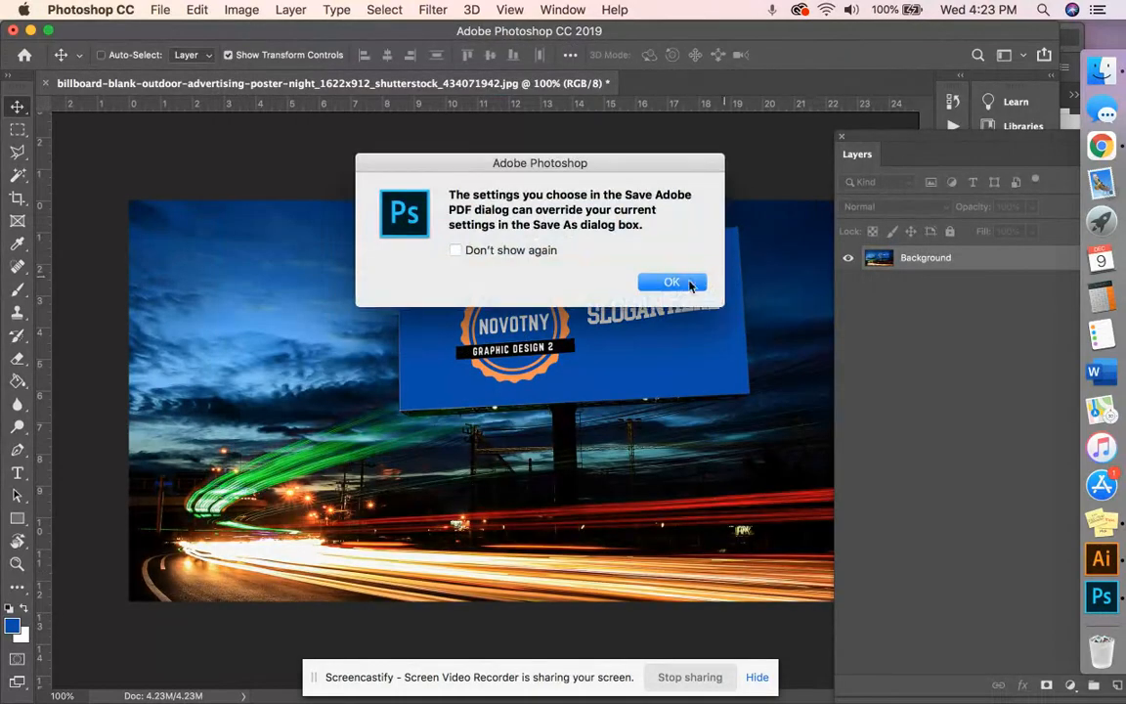
click(671, 281)
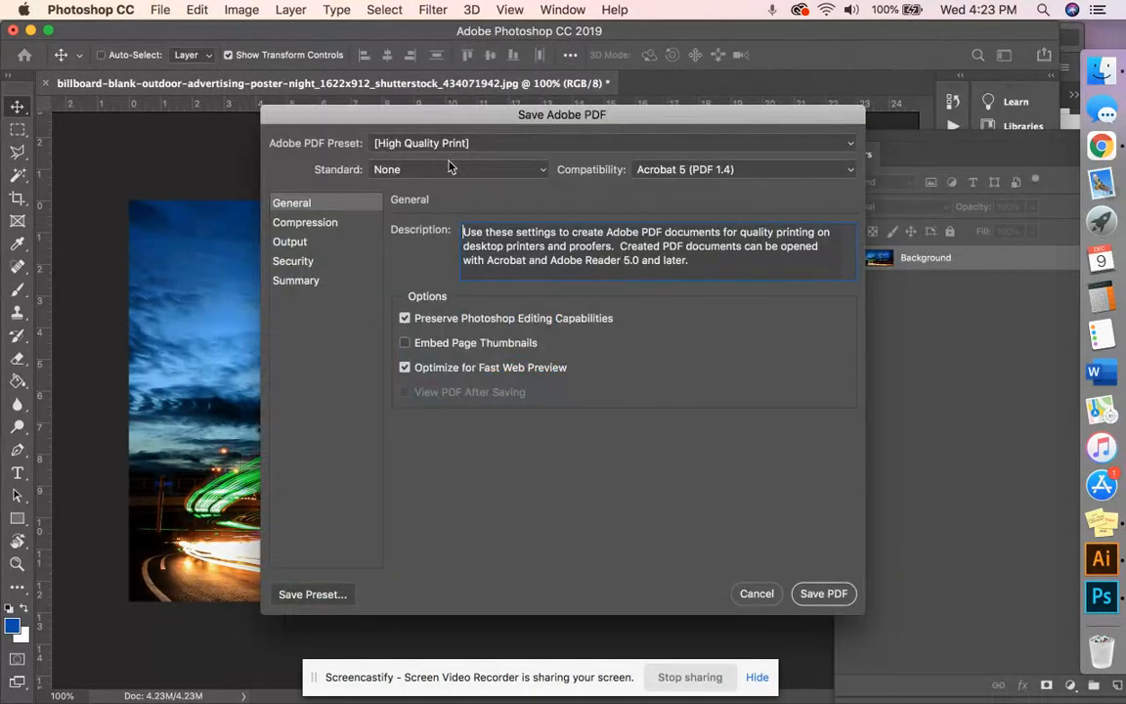
click(823, 595)
click(662, 328)
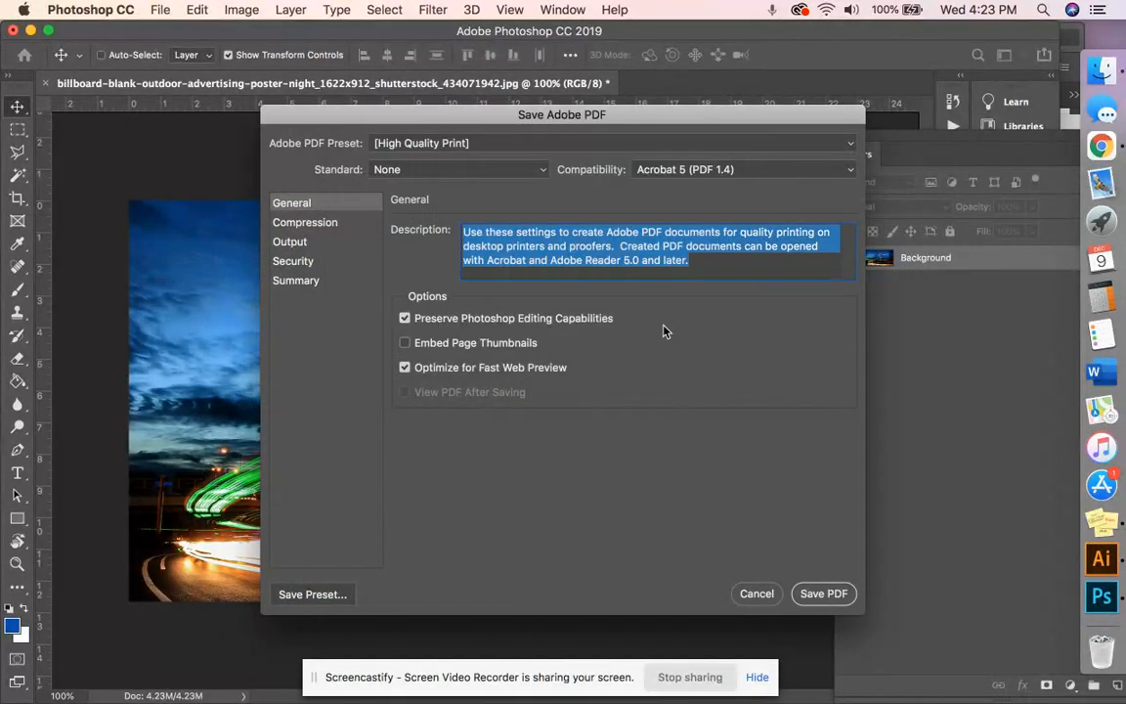
- Switch to the Example Presentation Board--Apparel Brand Project (1).ai document in Illustrator and start placing a file on the board
drag(745, 34, 740, 144)
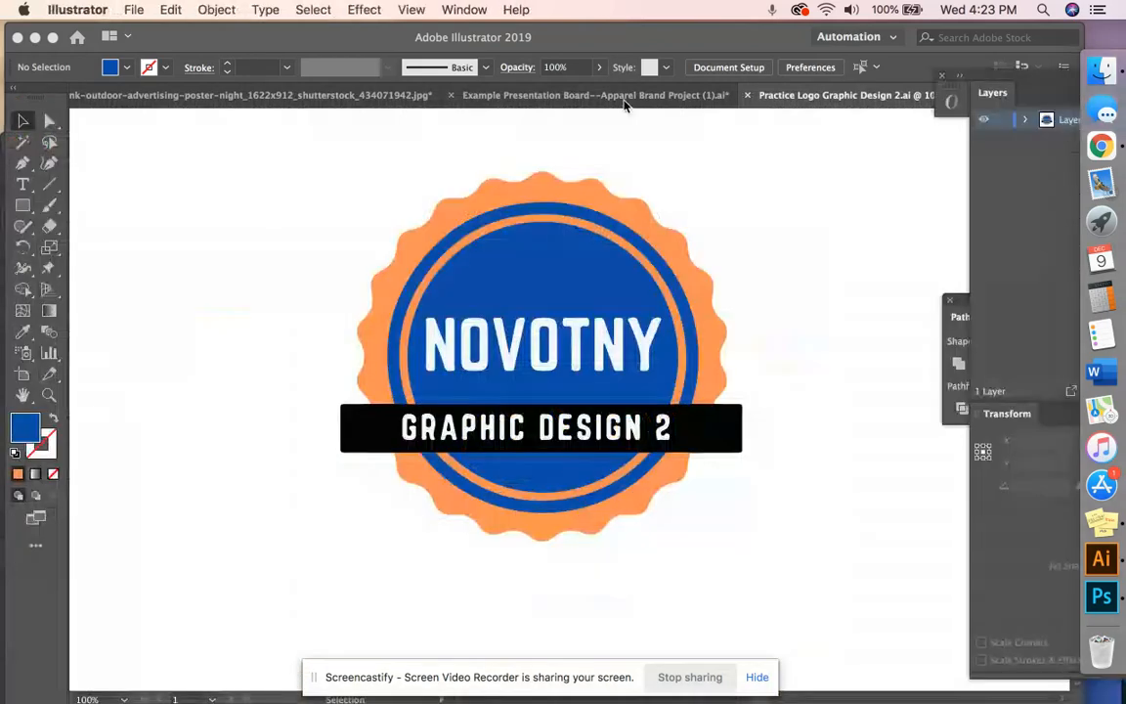
click(586, 101)
click(604, 98)
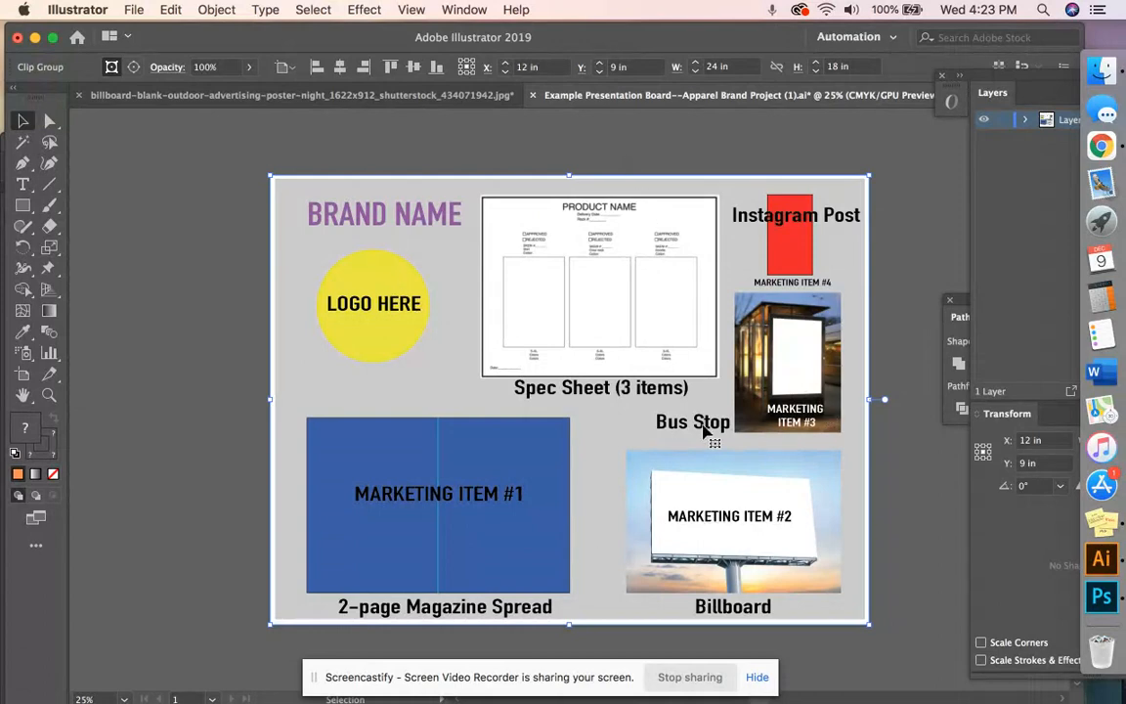
scroll(703, 431, down, 2)
scroll(704, 431, right, 2)
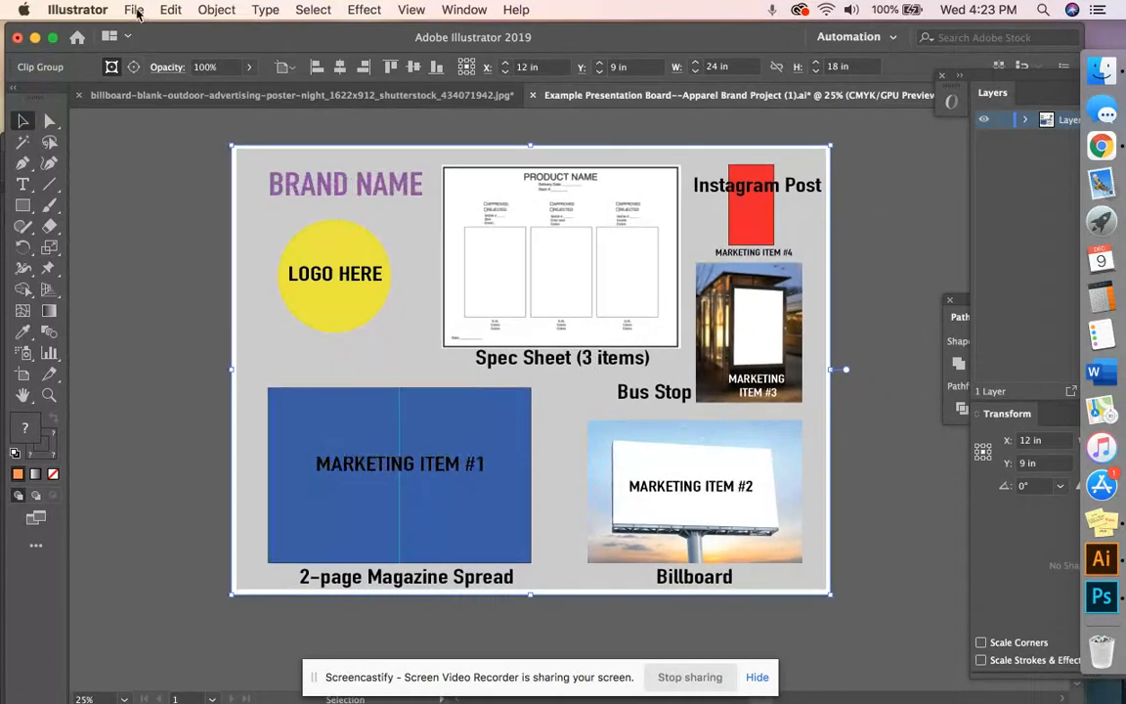
click(134, 10)
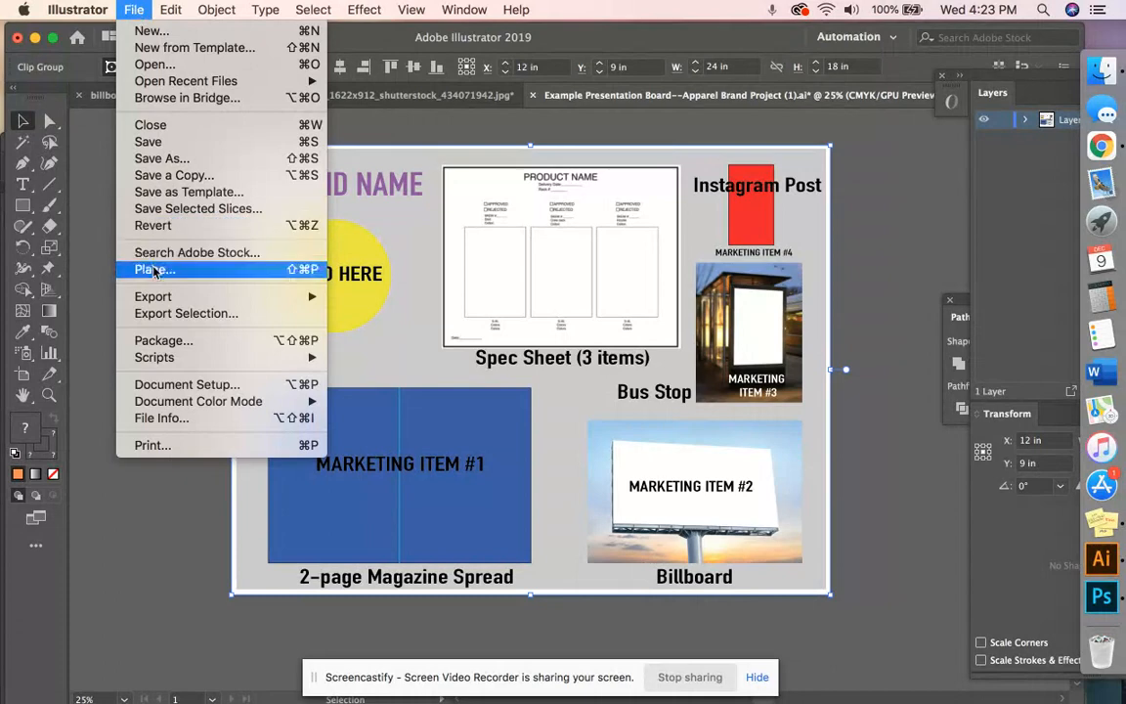